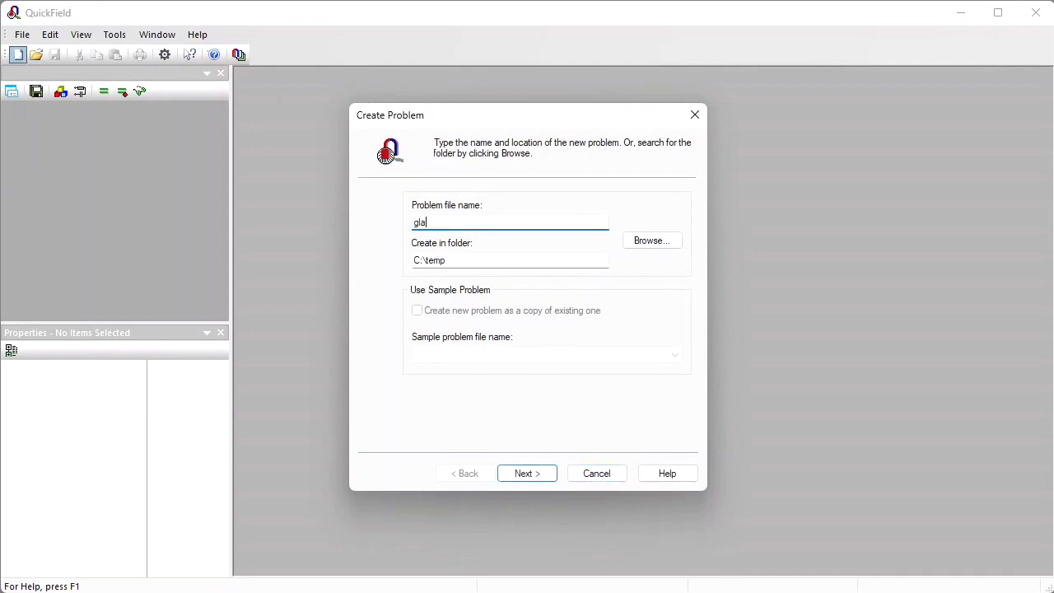
- Make the problem DC Conduction with a 0.17 µm depth and millimetre length units
{"action": "key", "text": "Return"}
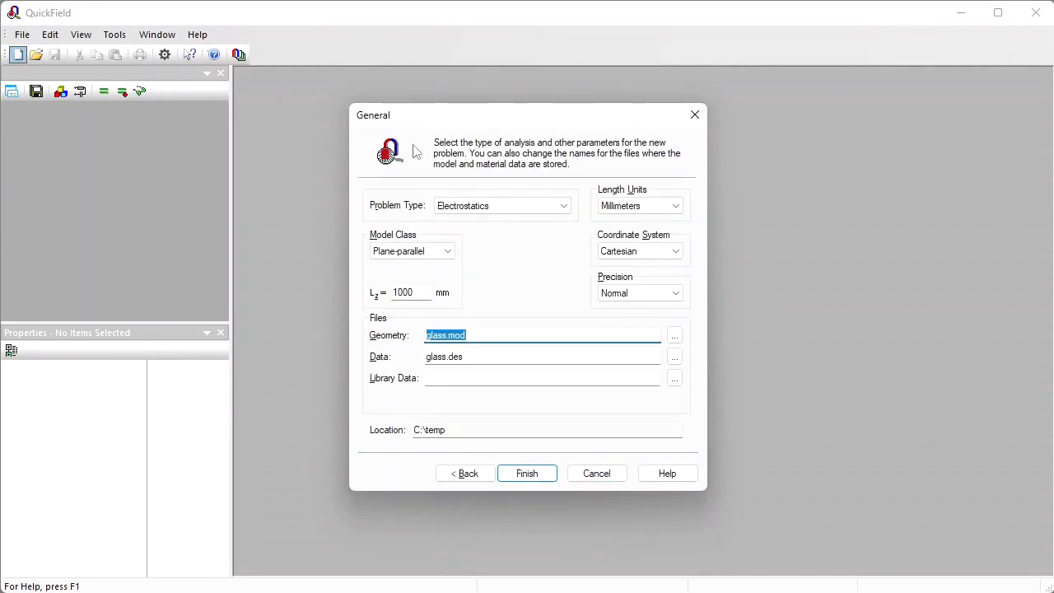
{"action": "left_click", "coordinate": [545, 205]}
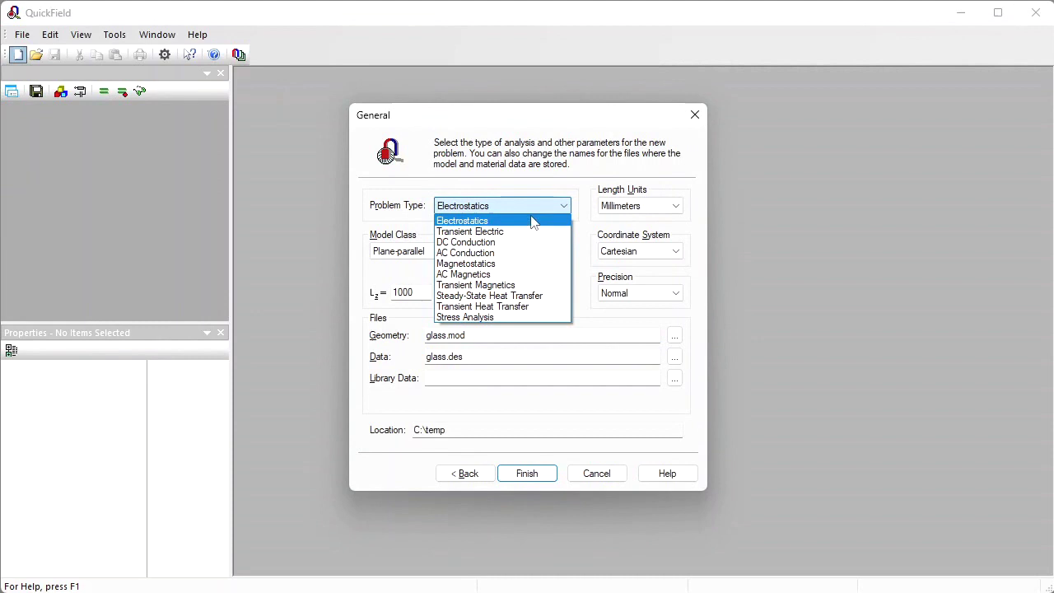
{"action": "left_click", "coordinate": [507, 243]}
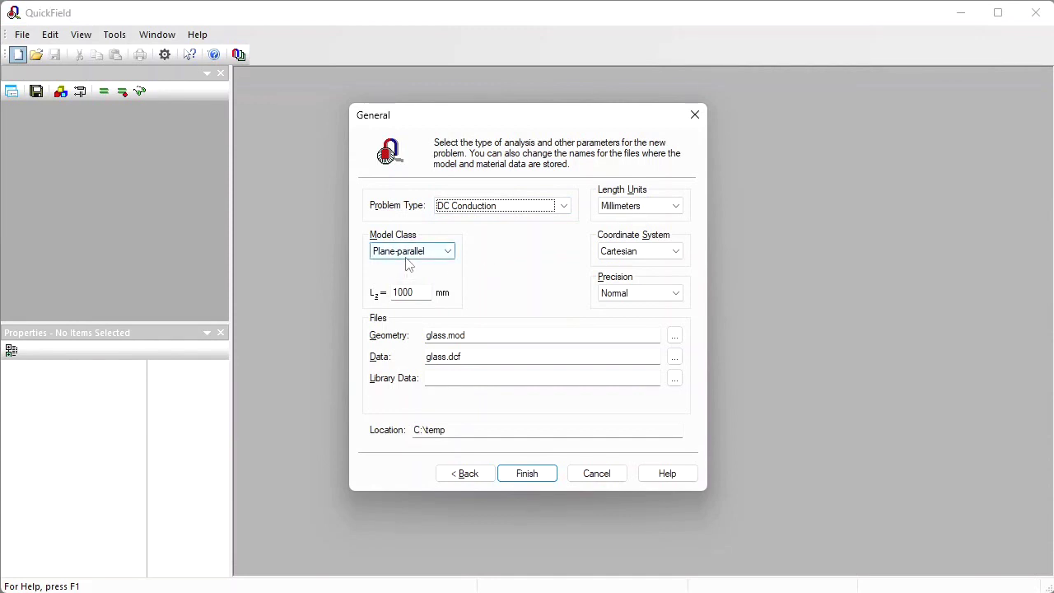
{"action": "left_click", "coordinate": [642, 206]}
{"action": "left_click", "coordinate": [634, 217]}
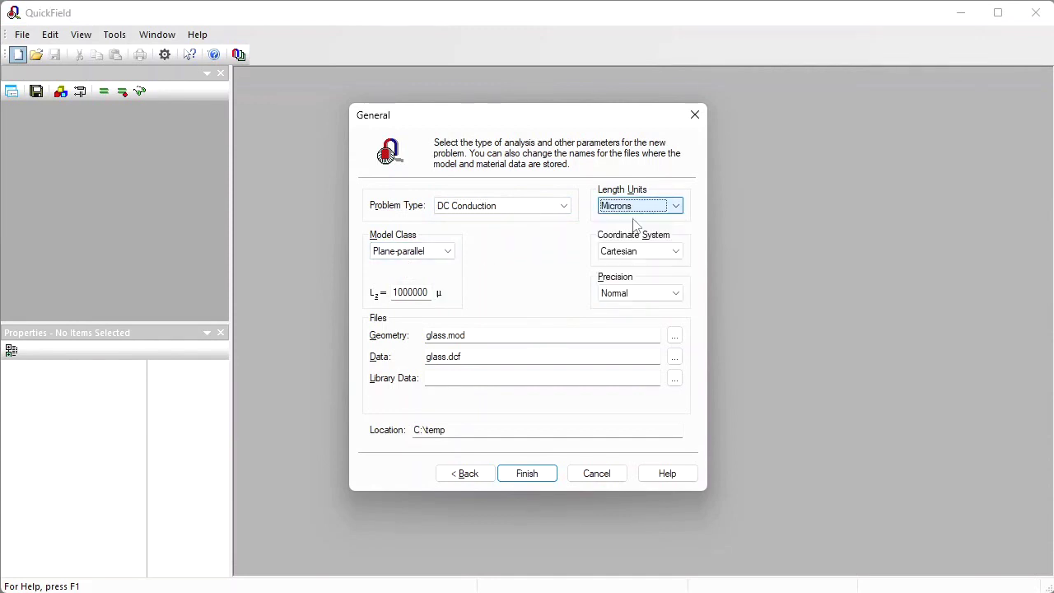
{"action": "left_click_drag", "start_coordinate": [435, 296], "coordinate": [284, 291]}
{"action": "type", "text": "0."}
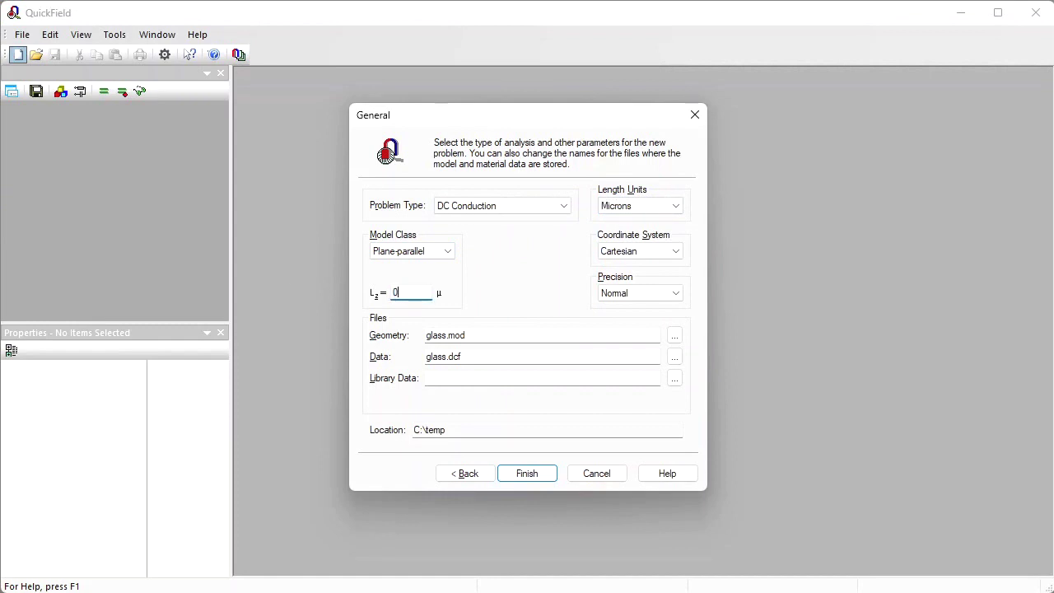
{"action": "type", "text": "17"}
{"action": "left_click", "coordinate": [656, 209]}
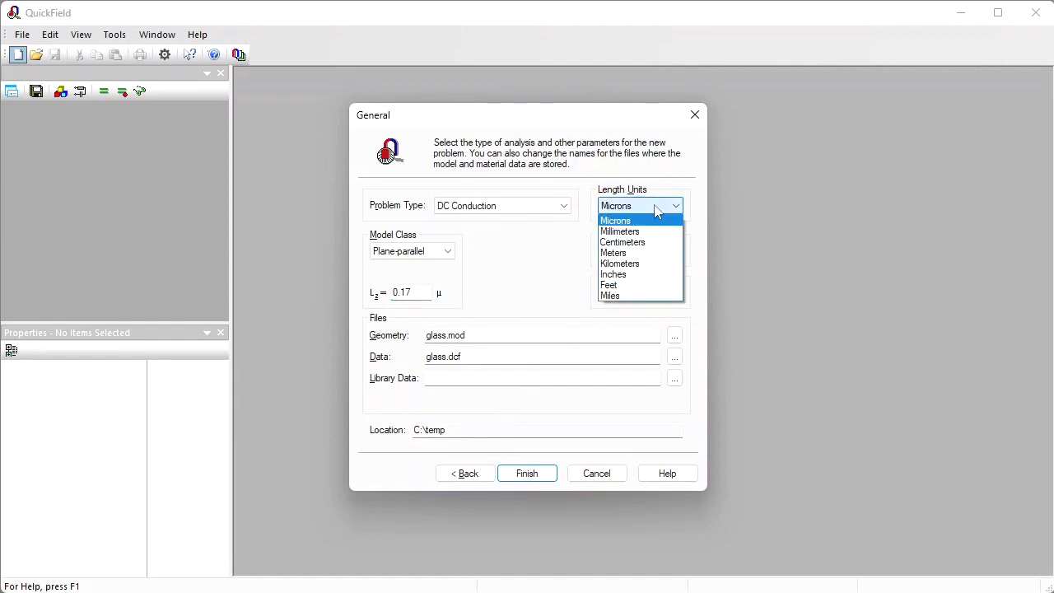
{"action": "left_click", "coordinate": [643, 233]}
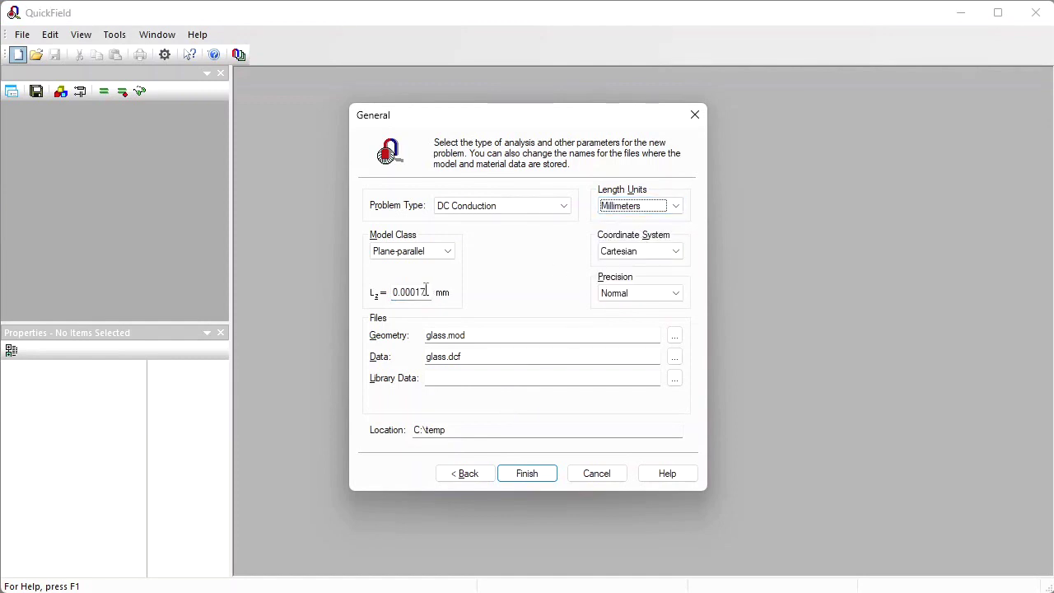
{"action": "left_click", "coordinate": [529, 469]}
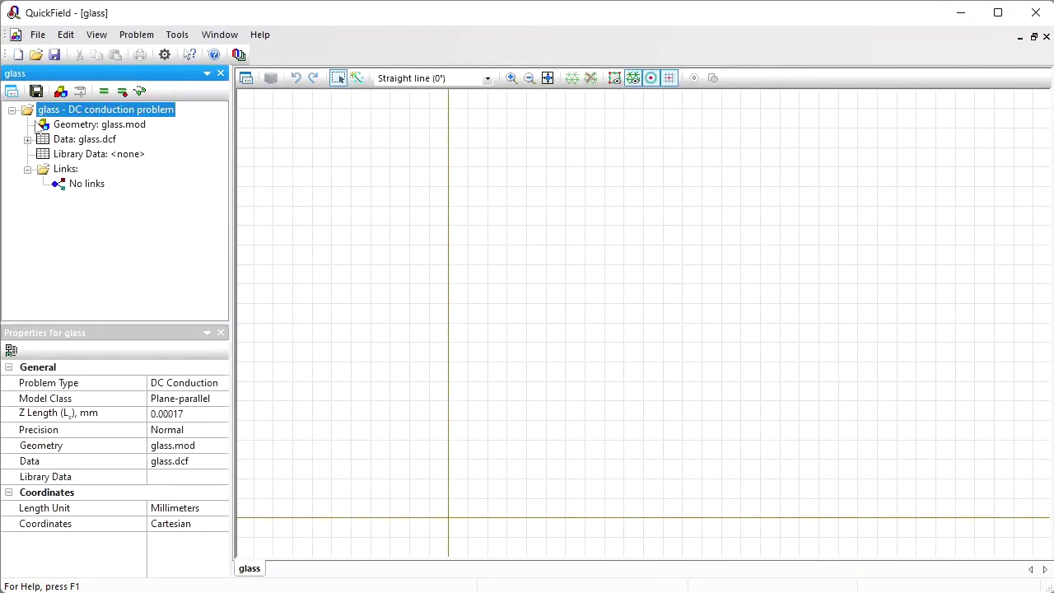
- Open glass.mod for editing and import the glass_electric_heater DXF drawing into it
{"action": "left_click", "coordinate": [64, 130]}
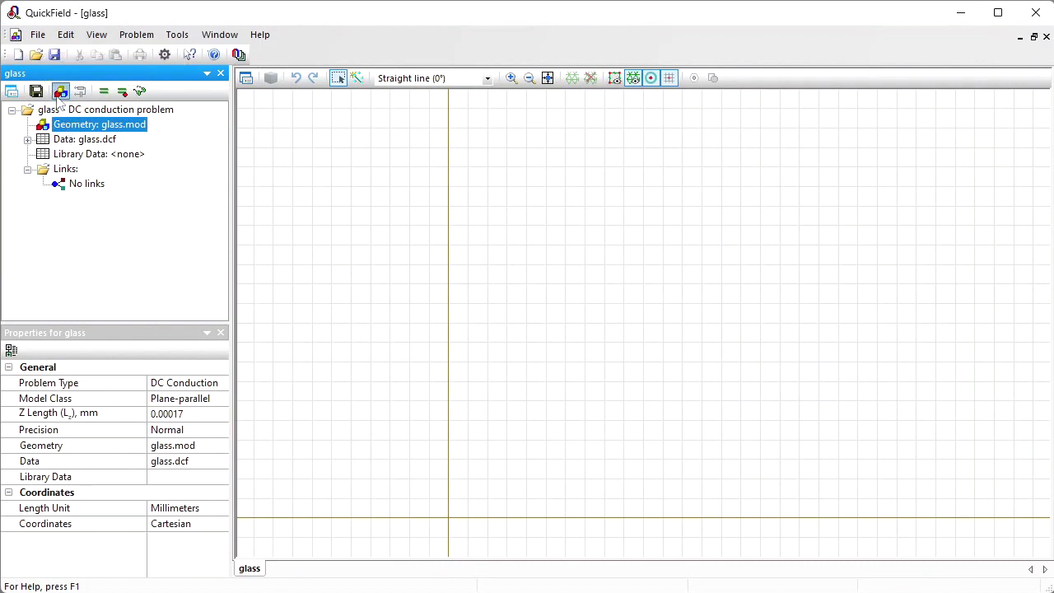
{"action": "left_click", "coordinate": [60, 92]}
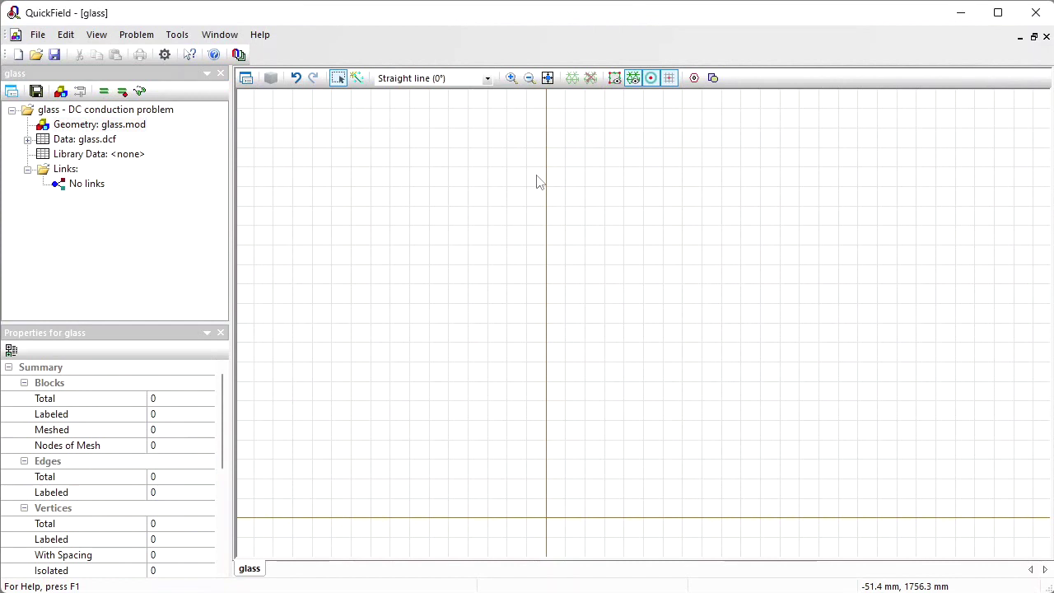
{"action": "left_click", "coordinate": [38, 36]}
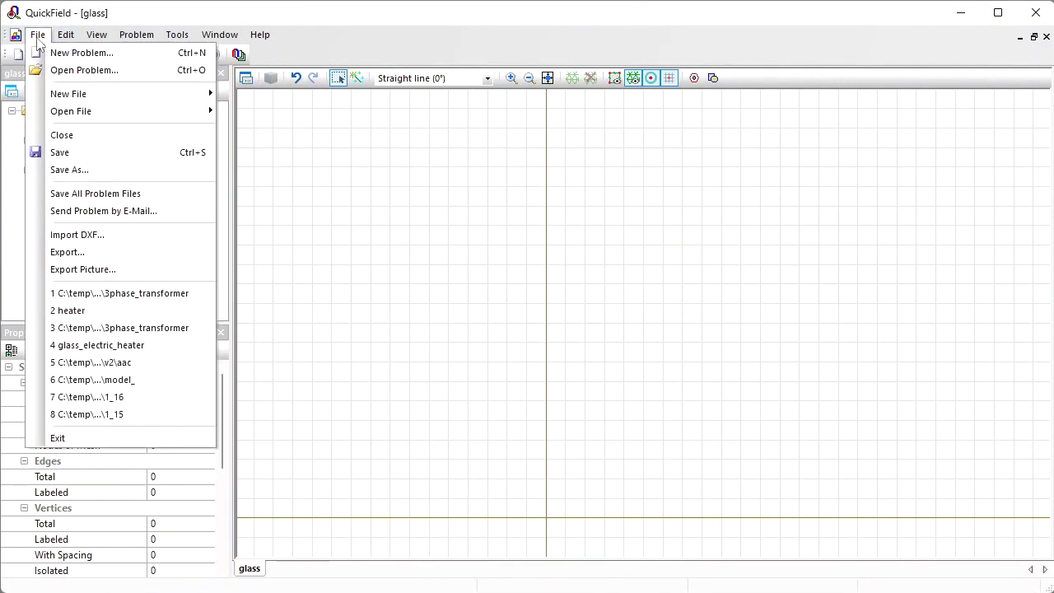
{"action": "left_click", "coordinate": [102, 237]}
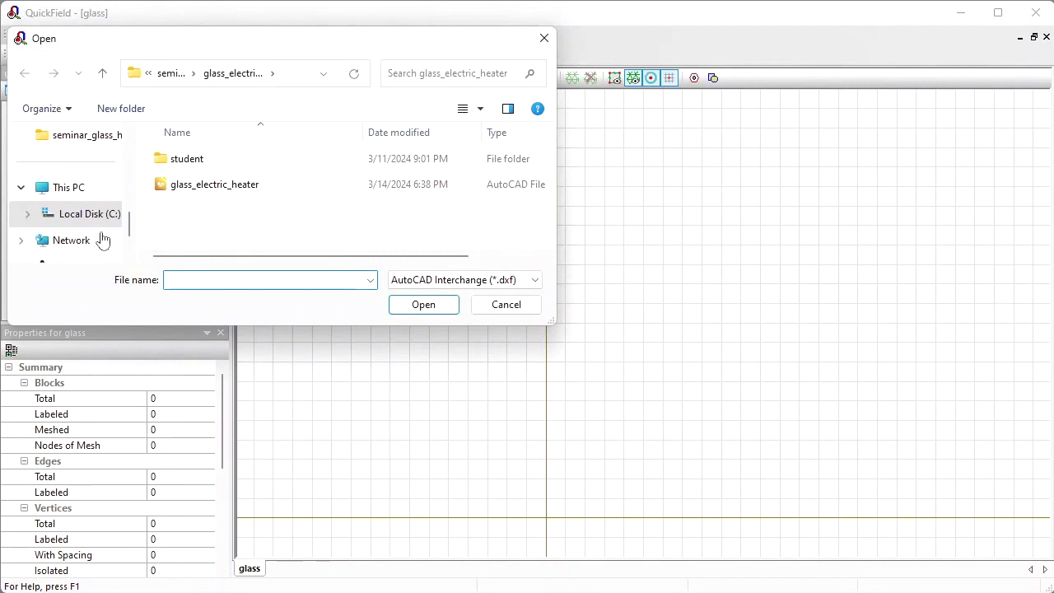
{"action": "left_click", "coordinate": [206, 189]}
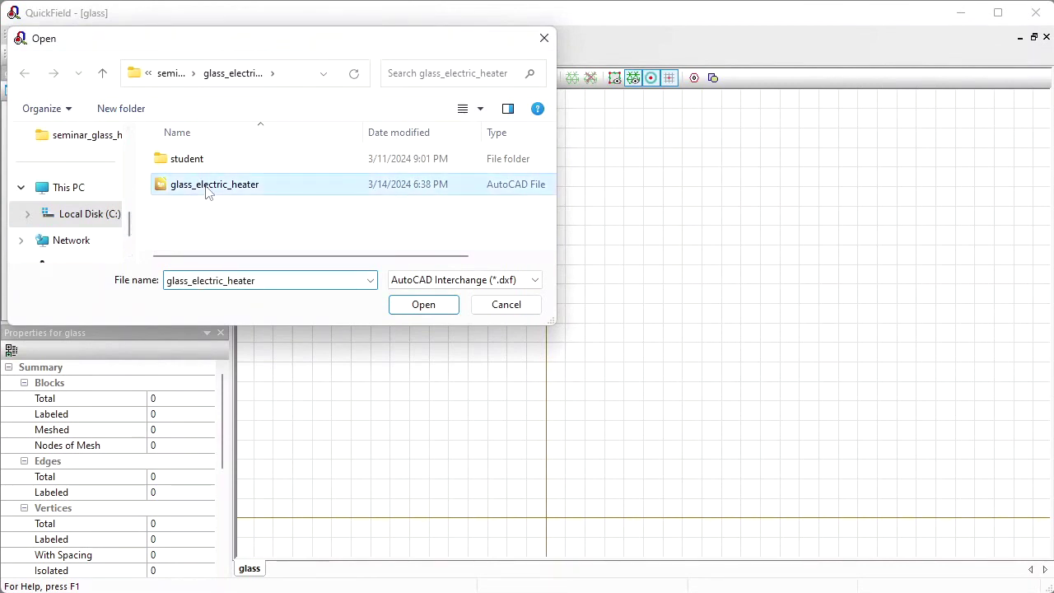
{"action": "left_click", "coordinate": [427, 311]}
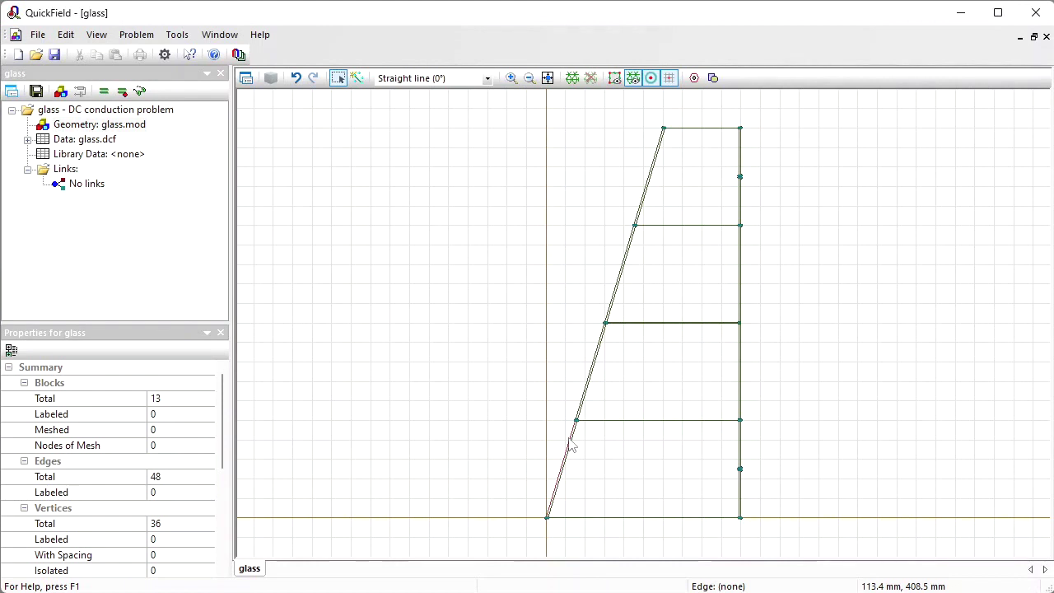
- Label the top heater section with a new block label 'film'
{"action": "left_click", "coordinate": [336, 85]}
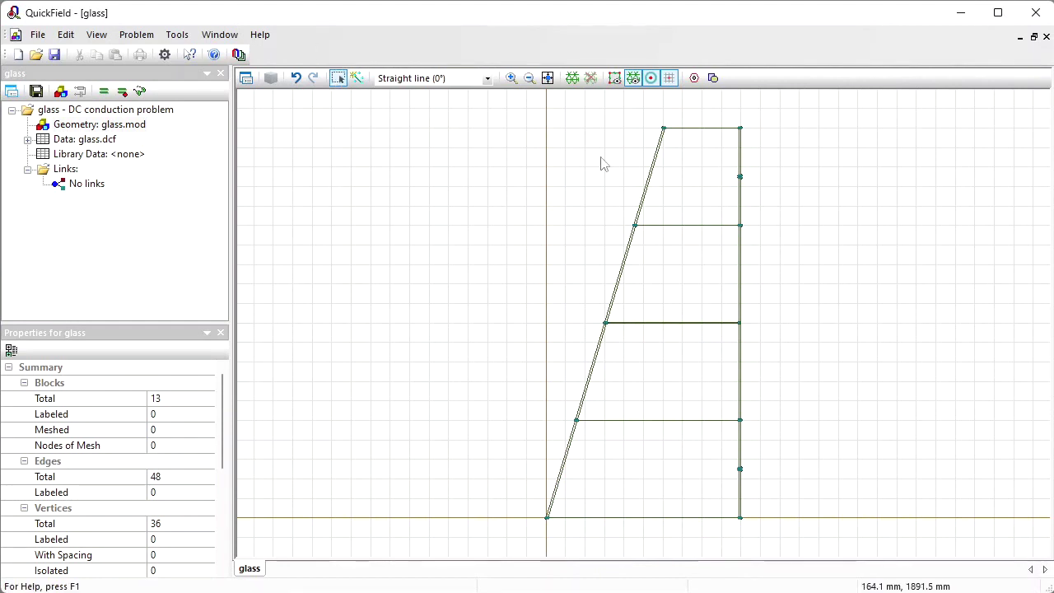
{"action": "left_click", "coordinate": [675, 195]}
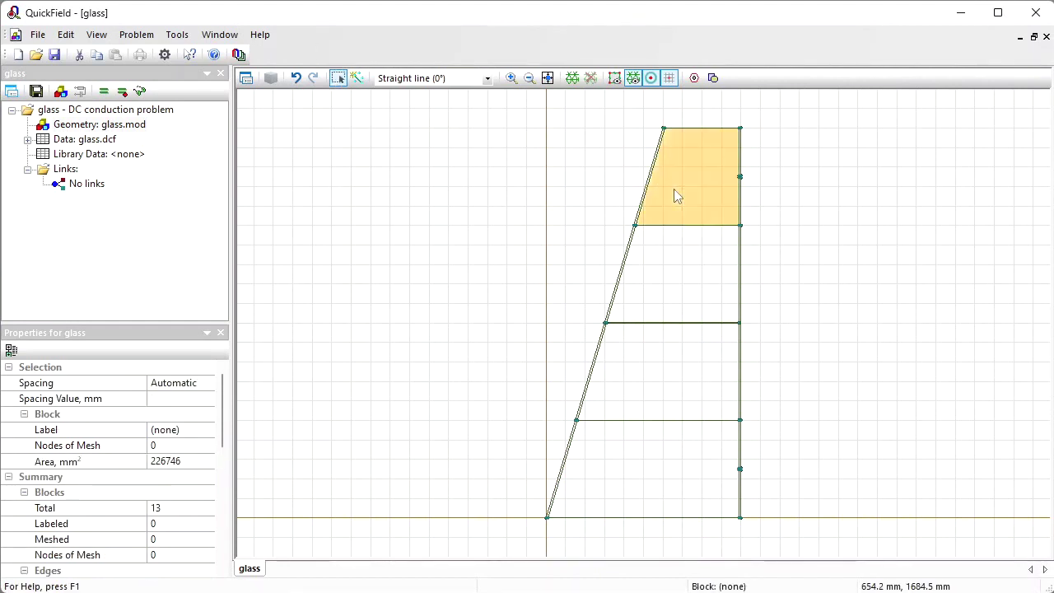
{"action": "left_click", "coordinate": [189, 433]}
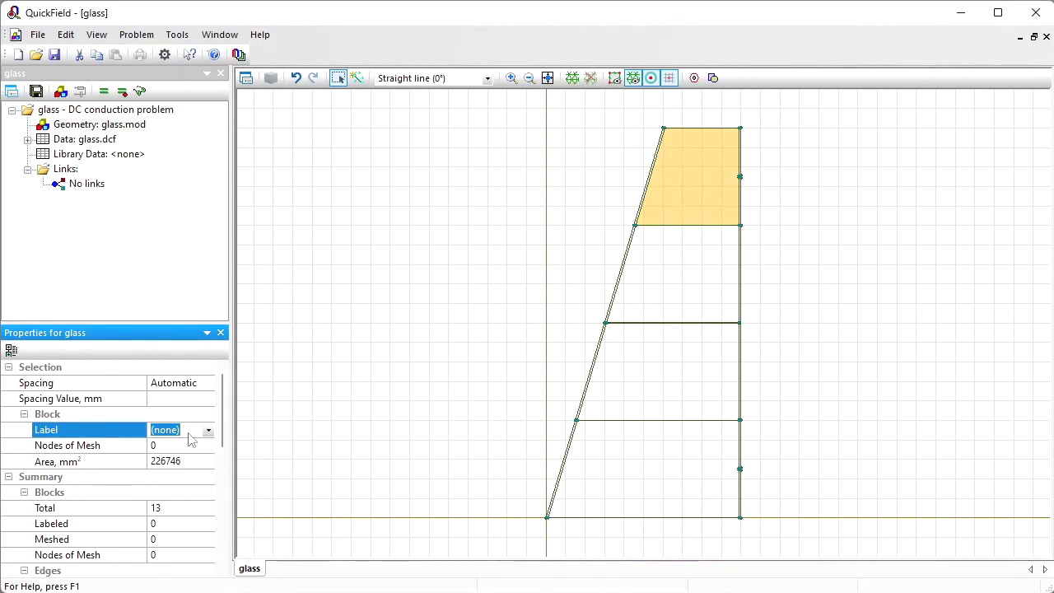
{"action": "type", "text": "film"}
{"action": "key", "text": "Return"}
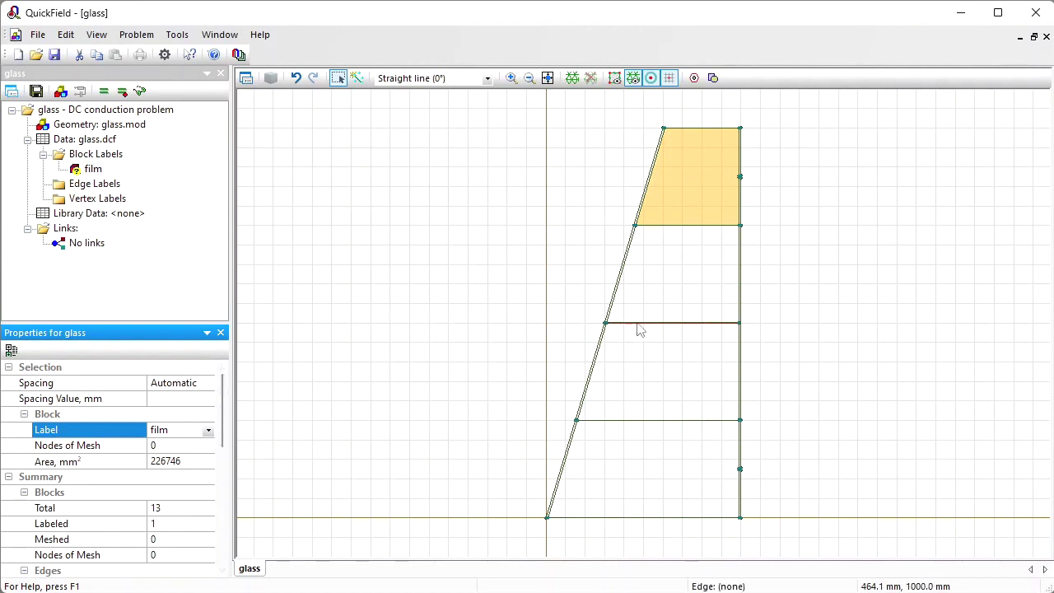
- Assign the film label to the three lower heater sections
{"action": "left_click", "coordinate": [669, 289]}
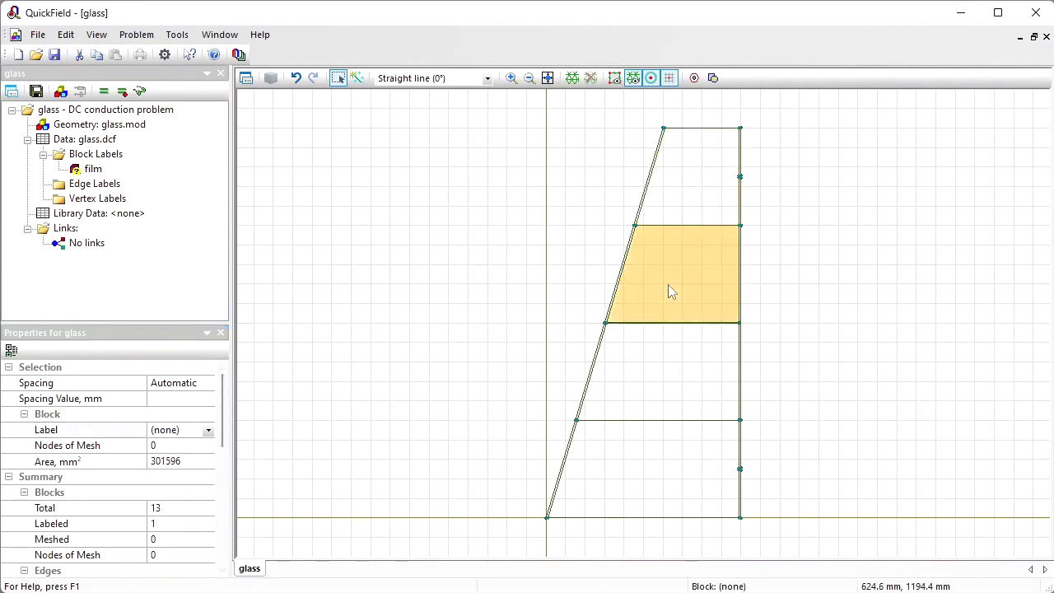
{"action": "left_click", "coordinate": [629, 377], "text": "ctrl"}
{"action": "left_click", "coordinate": [608, 447], "text": "ctrl"}
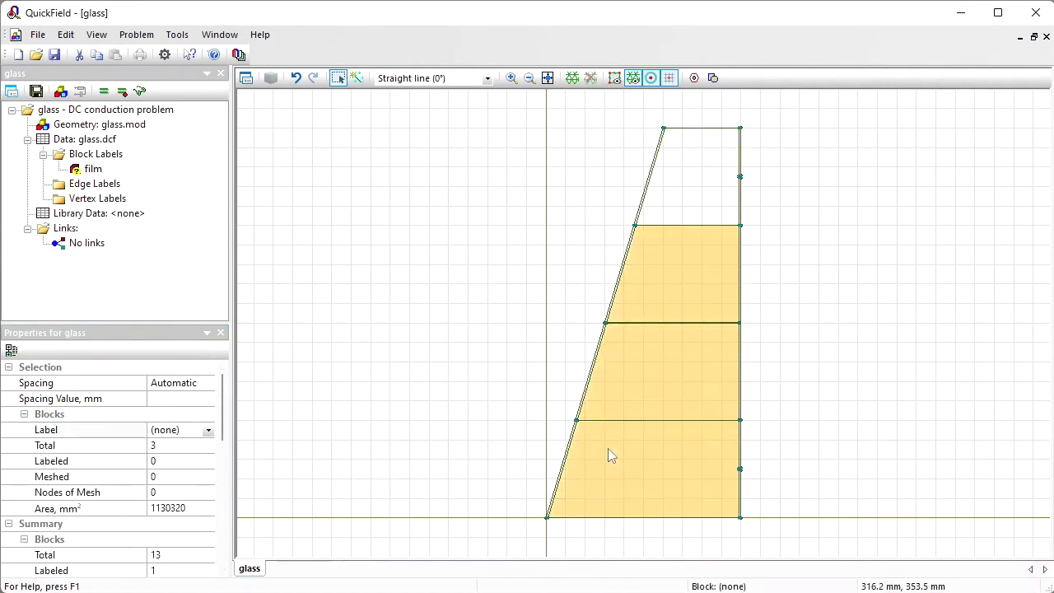
{"action": "left_click", "coordinate": [208, 431]}
{"action": "left_click", "coordinate": [208, 431]}
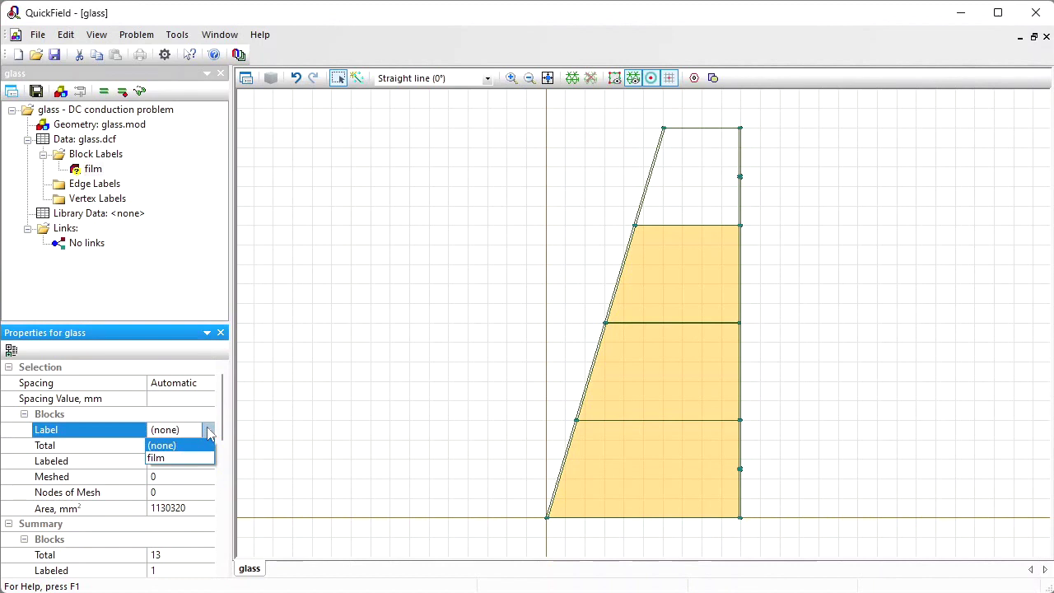
{"action": "left_click", "coordinate": [185, 459]}
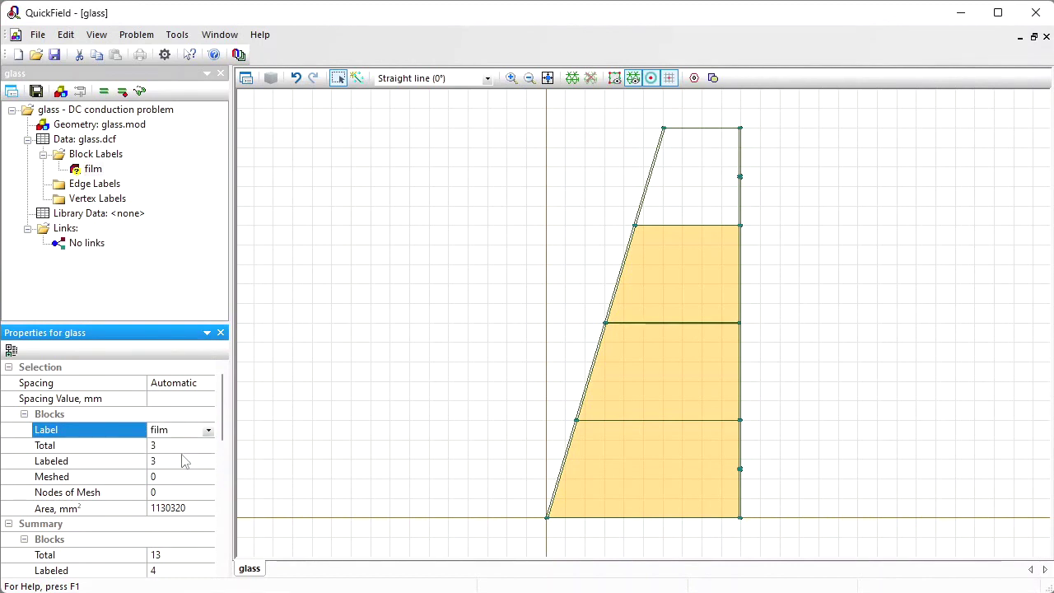
- Create an 'electrode' label on the thin strip, upper strip and small middle block beside the film
{"action": "left_click", "coordinate": [510, 77]}
{"action": "left_click_drag", "start_coordinate": [720, 206], "coordinate": [759, 258]}
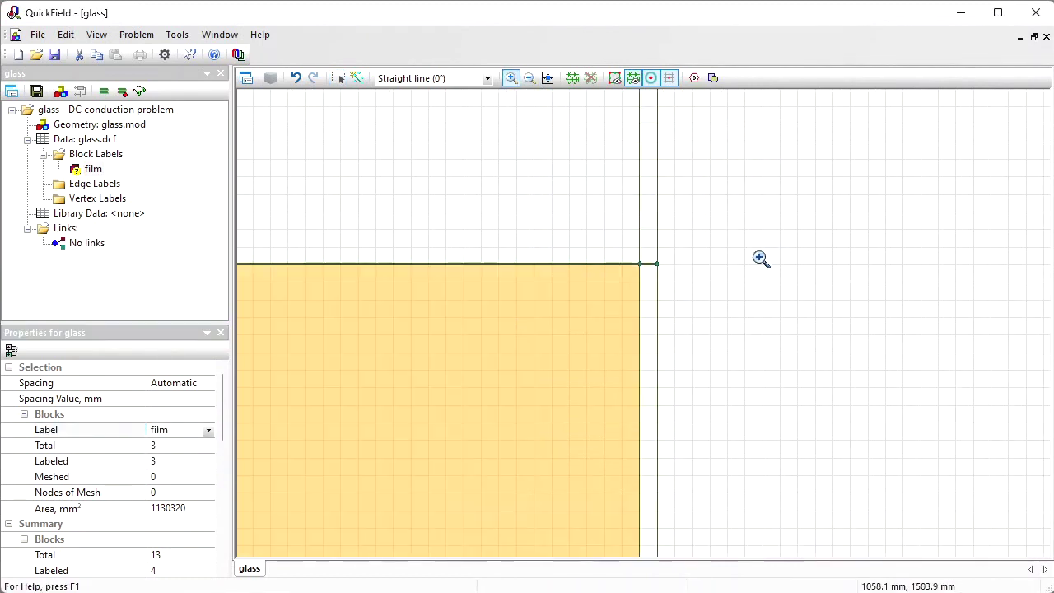
{"action": "left_click", "coordinate": [337, 79]}
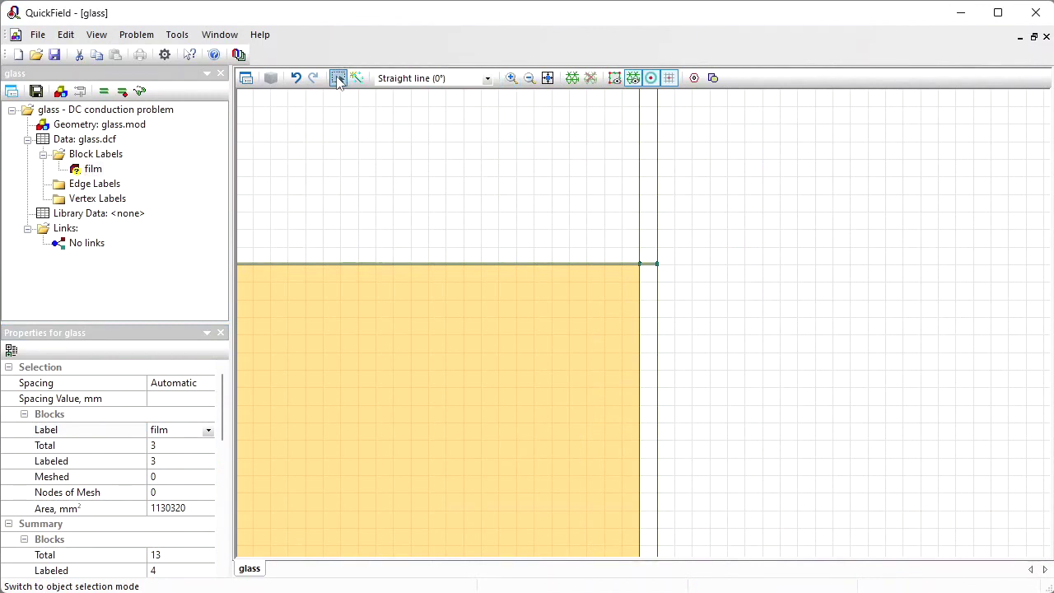
{"action": "left_click", "coordinate": [645, 175]}
{"action": "left_click_drag", "start_coordinate": [552, 125], "coordinate": [666, 433]}
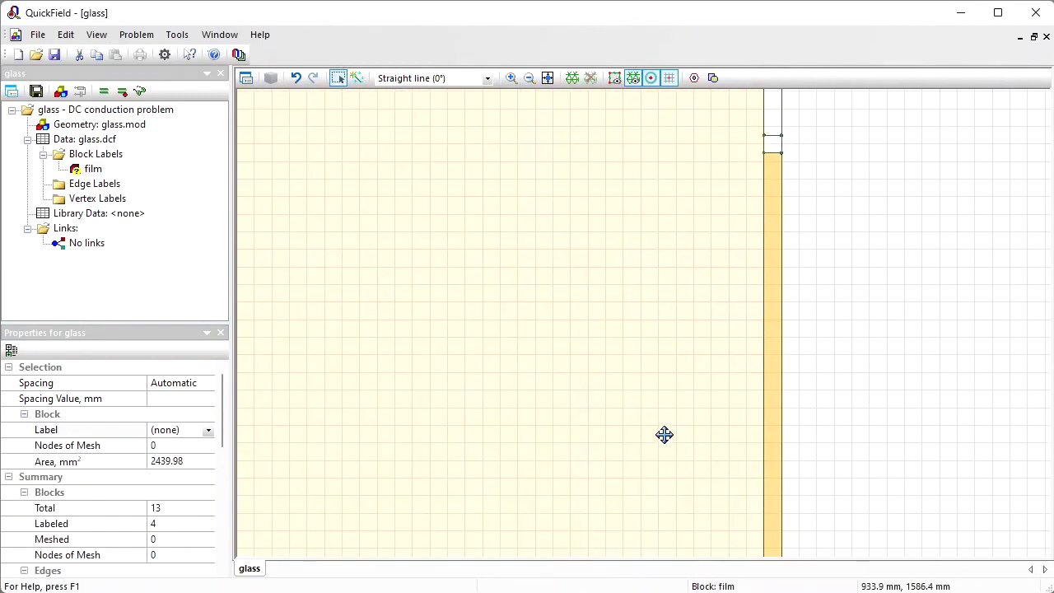
{"action": "left_click_drag", "start_coordinate": [667, 236], "coordinate": [694, 451]}
{"action": "left_click", "coordinate": [802, 339], "text": "ctrl"}
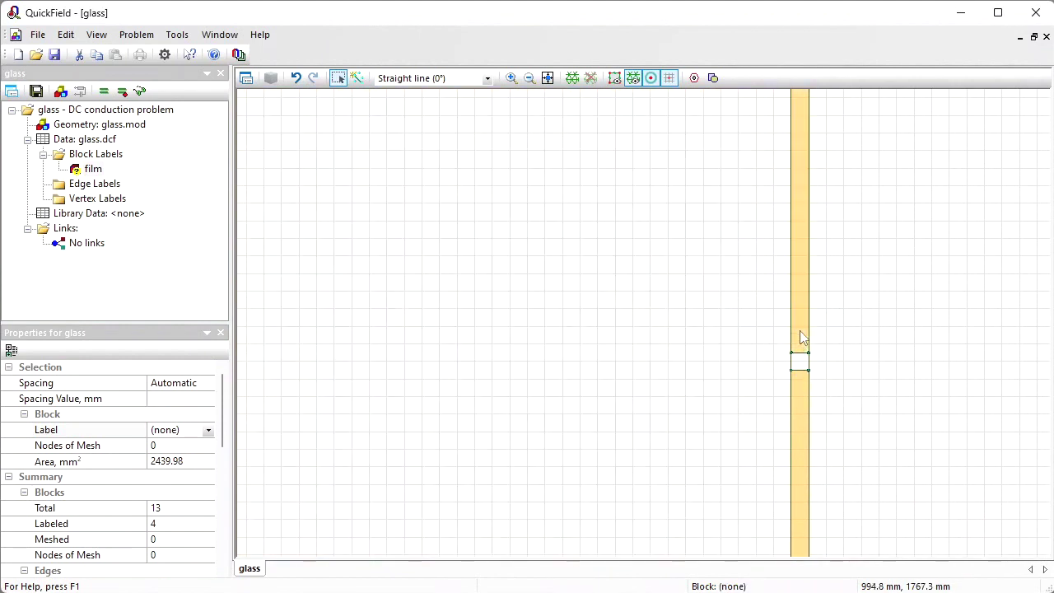
{"action": "left_click", "coordinate": [801, 363], "text": "ctrl"}
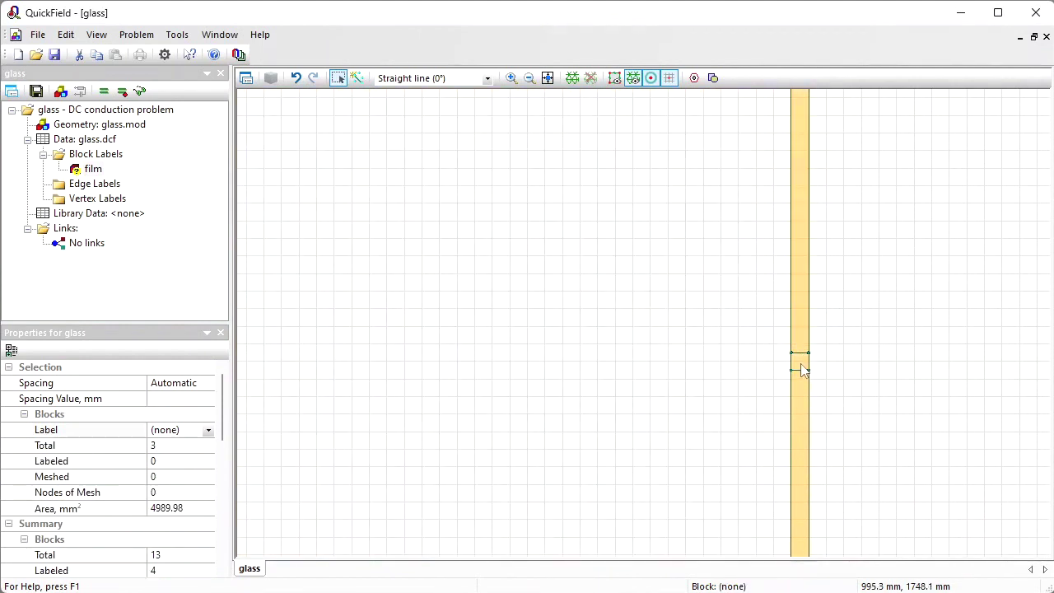
{"action": "left_click", "coordinate": [178, 430]}
{"action": "type", "text": "electrode"}
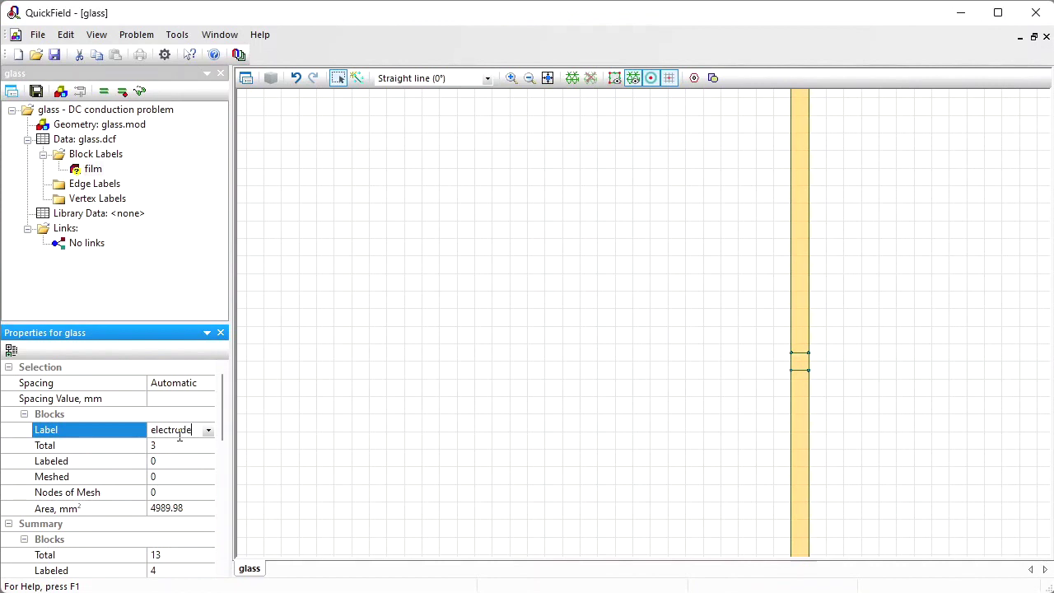
{"action": "key", "text": "Return"}
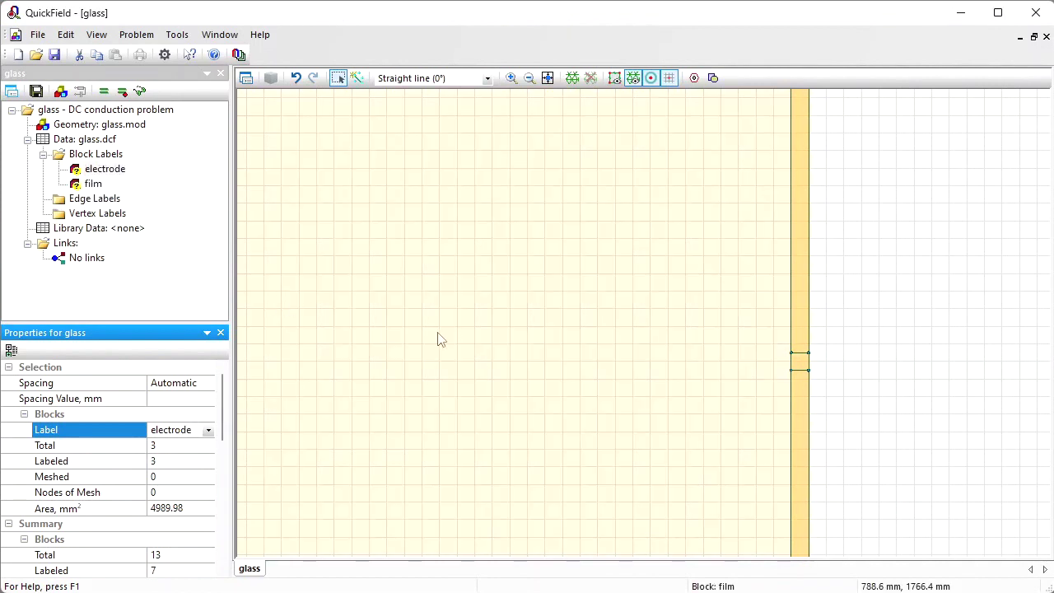
- Assign electrode to the upper and lower slanted strip blocks
{"action": "left_click_drag", "start_coordinate": [437, 336], "coordinate": [911, 180]}
{"action": "left_click_drag", "start_coordinate": [525, 433], "coordinate": [743, 106]}
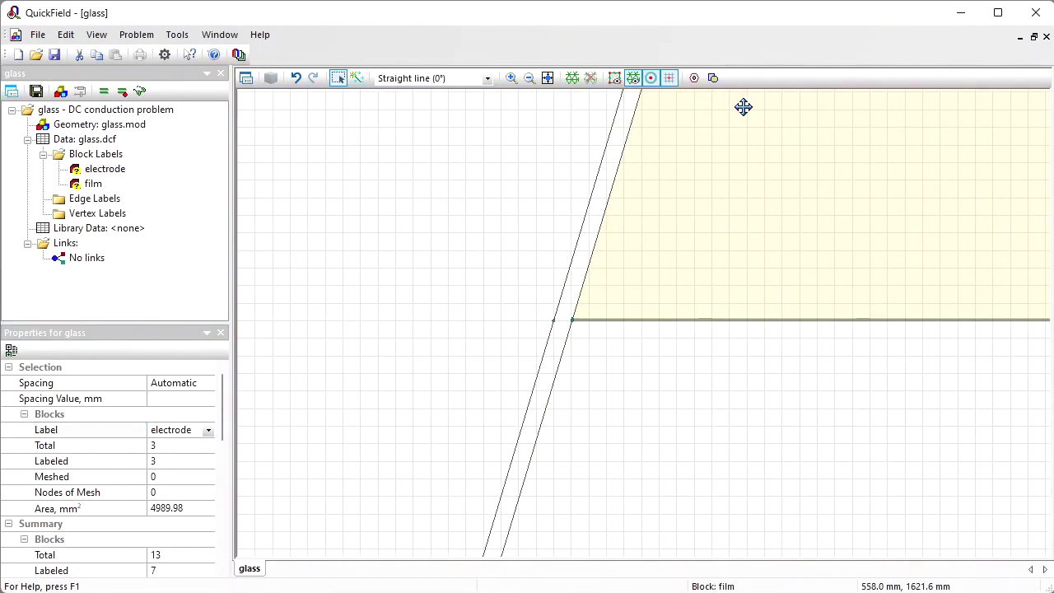
{"action": "left_click", "coordinate": [581, 282]}
{"action": "left_click", "coordinate": [208, 430]}
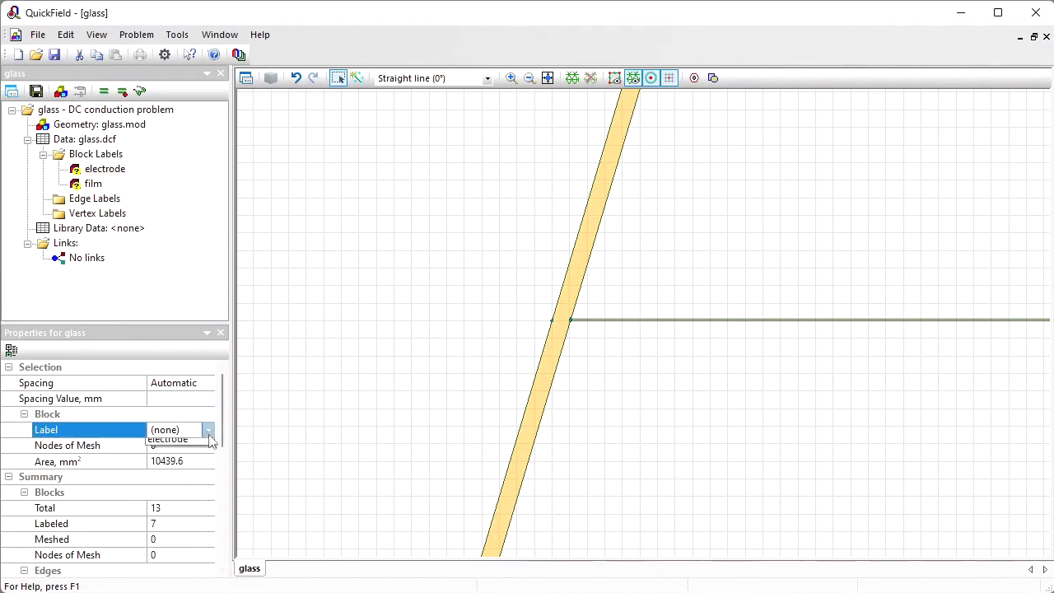
{"action": "left_click", "coordinate": [197, 470]}
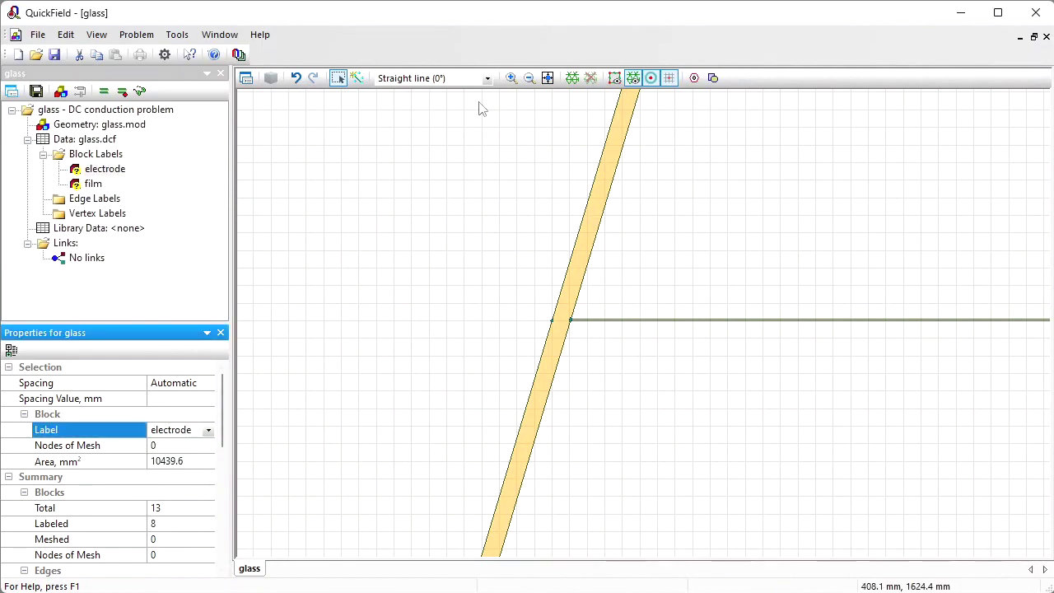
{"action": "left_click", "coordinate": [529, 79]}
{"action": "scroll", "coordinate": [633, 118], "scroll_direction": "down", "scroll_amount": 3}
{"action": "scroll", "coordinate": [557, 359], "scroll_direction": "up", "scroll_amount": 5}
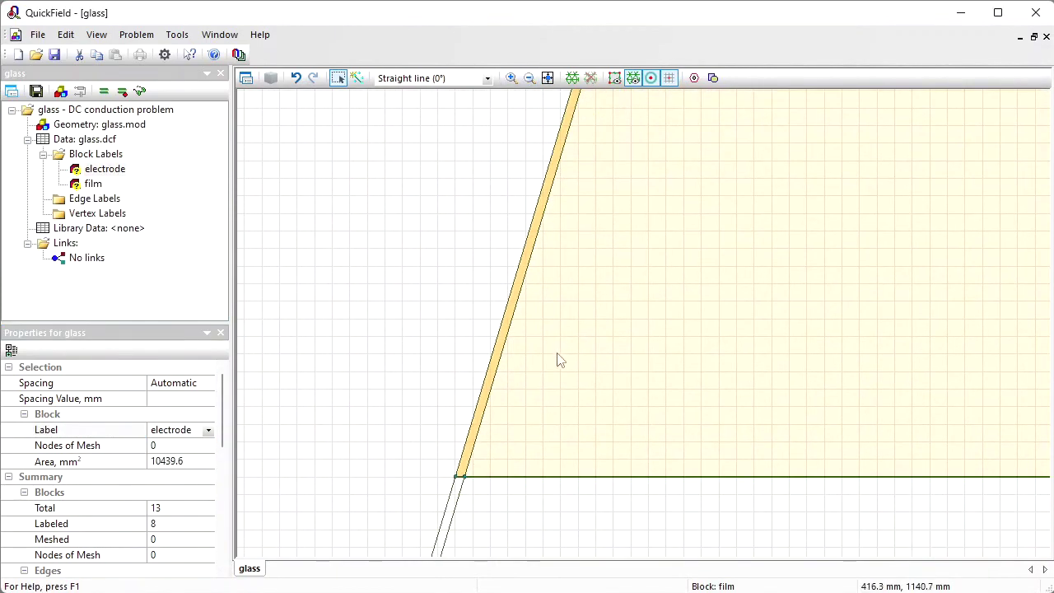
{"action": "scroll", "coordinate": [475, 388], "scroll_direction": "down", "scroll_amount": 2}
{"action": "left_click", "coordinate": [477, 384]}
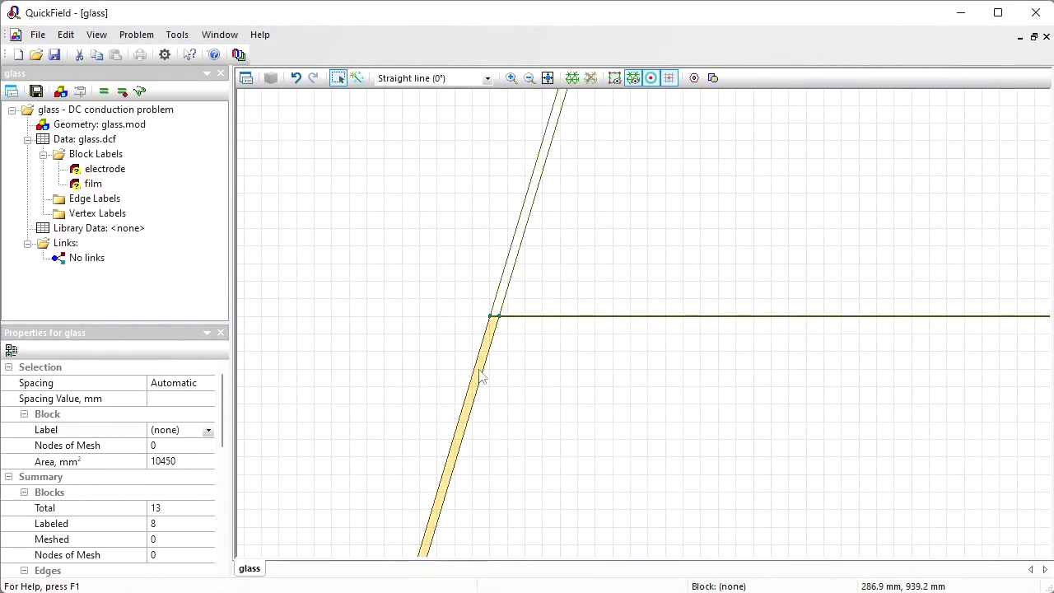
{"action": "left_click", "coordinate": [209, 430]}
{"action": "left_click", "coordinate": [177, 470]}
- Assign electrode to the vertical strip and its middle, lower and junction blocks
{"action": "scroll", "coordinate": [541, 315], "scroll_direction": "up", "scroll_amount": 3}
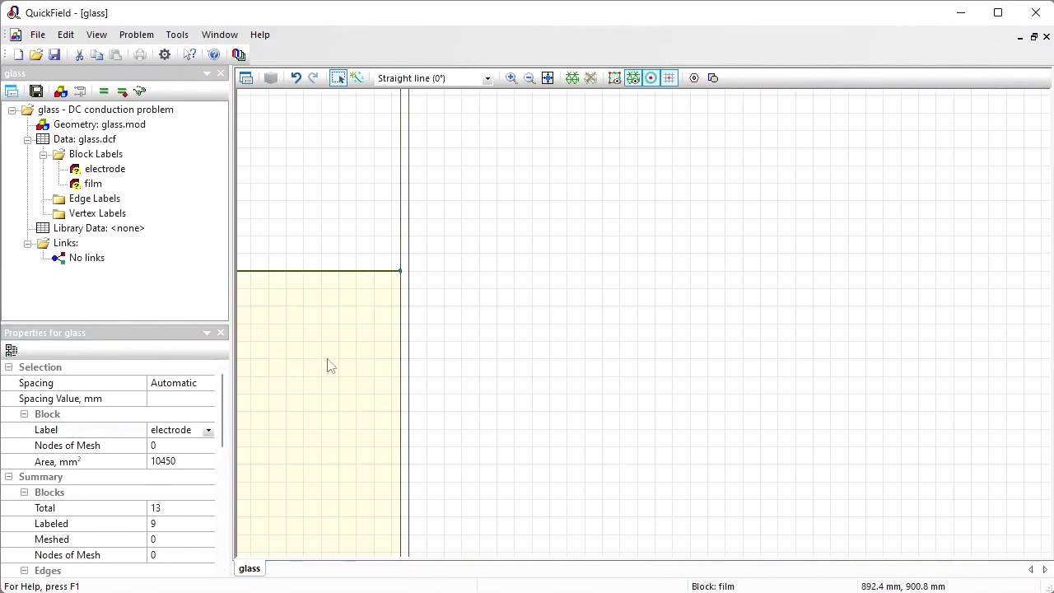
{"action": "left_click", "coordinate": [405, 372]}
{"action": "left_click", "coordinate": [209, 430]}
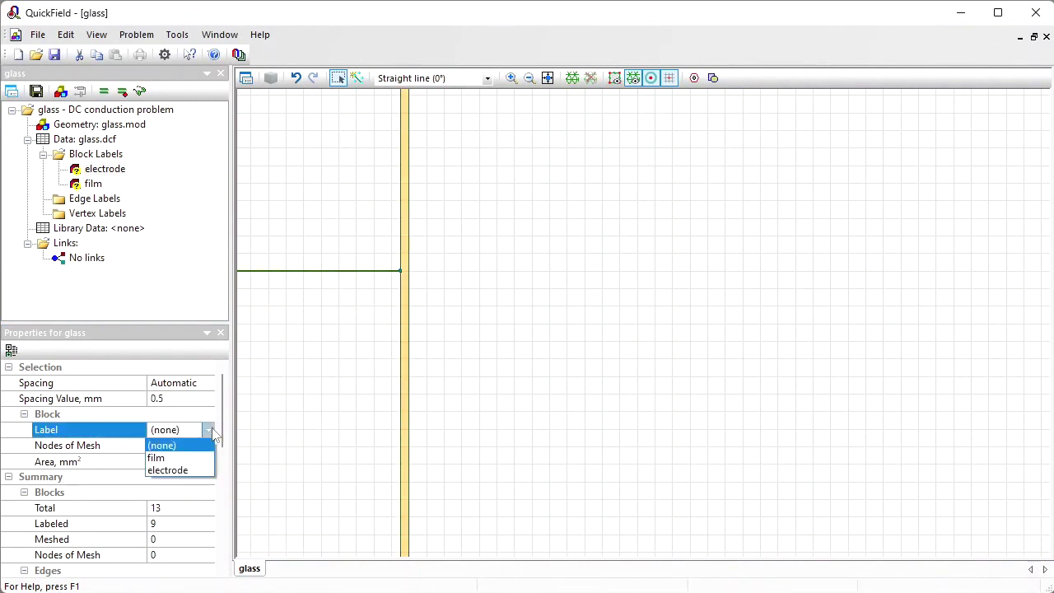
{"action": "left_click", "coordinate": [173, 470]}
{"action": "left_click_drag", "start_coordinate": [329, 443], "coordinate": [587, 233]}
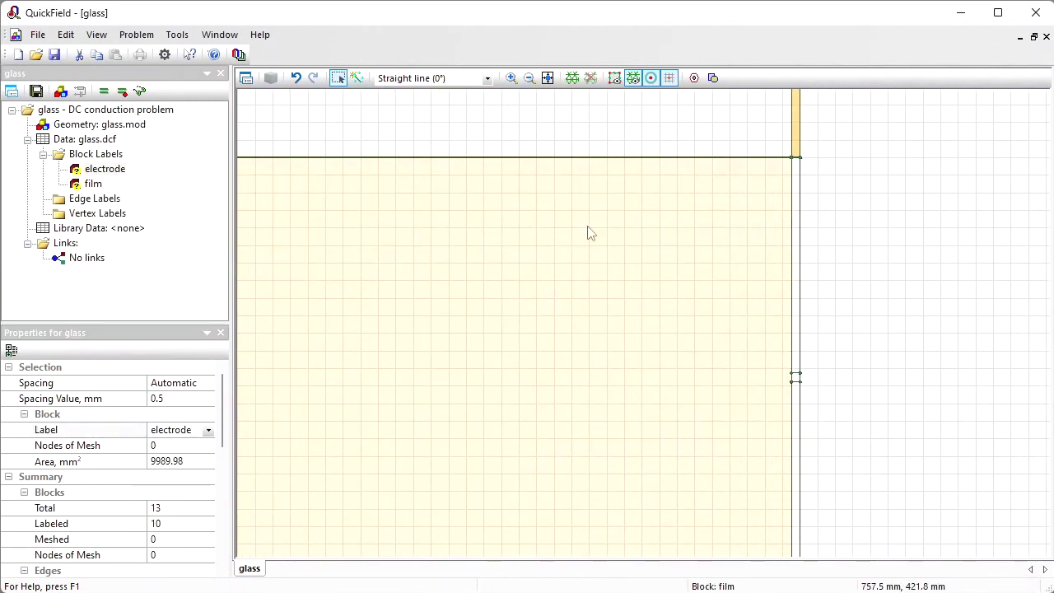
{"action": "left_click", "coordinate": [797, 246]}
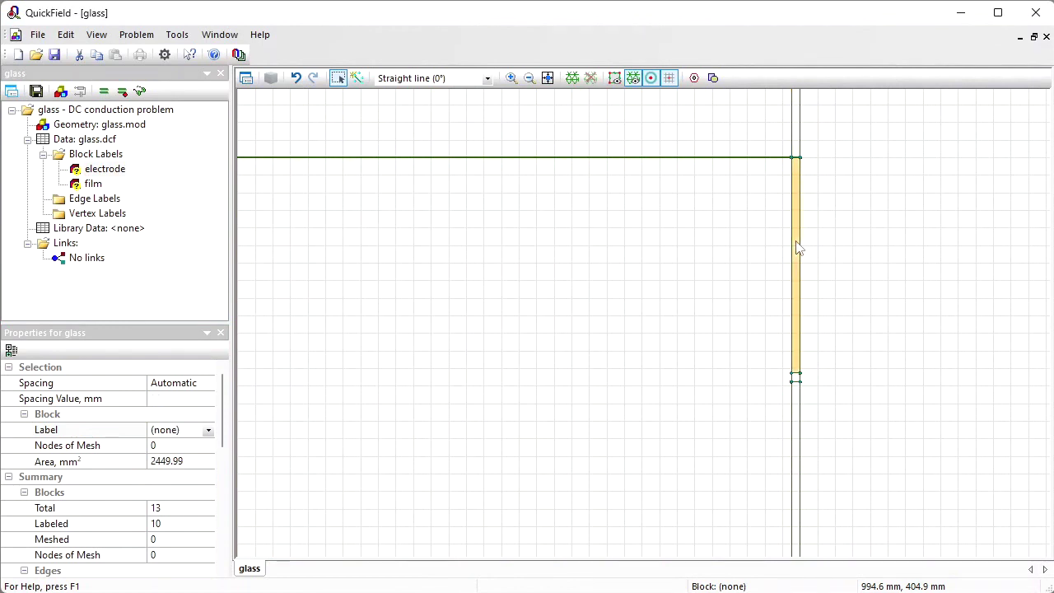
{"action": "left_click", "coordinate": [797, 403], "text": "ctrl"}
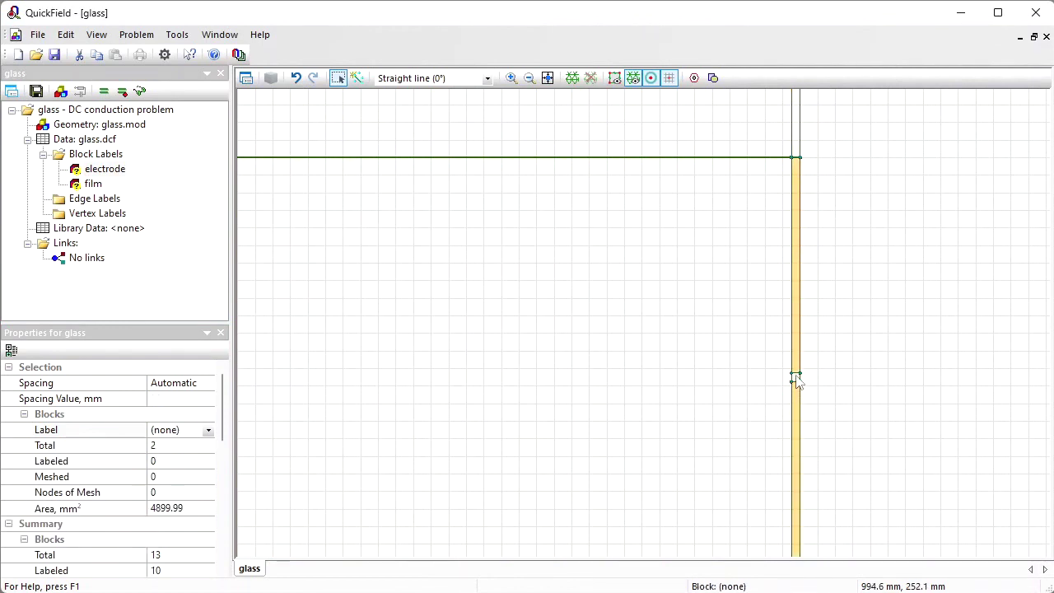
{"action": "left_click", "coordinate": [795, 378], "text": "ctrl"}
{"action": "left_click", "coordinate": [208, 430]}
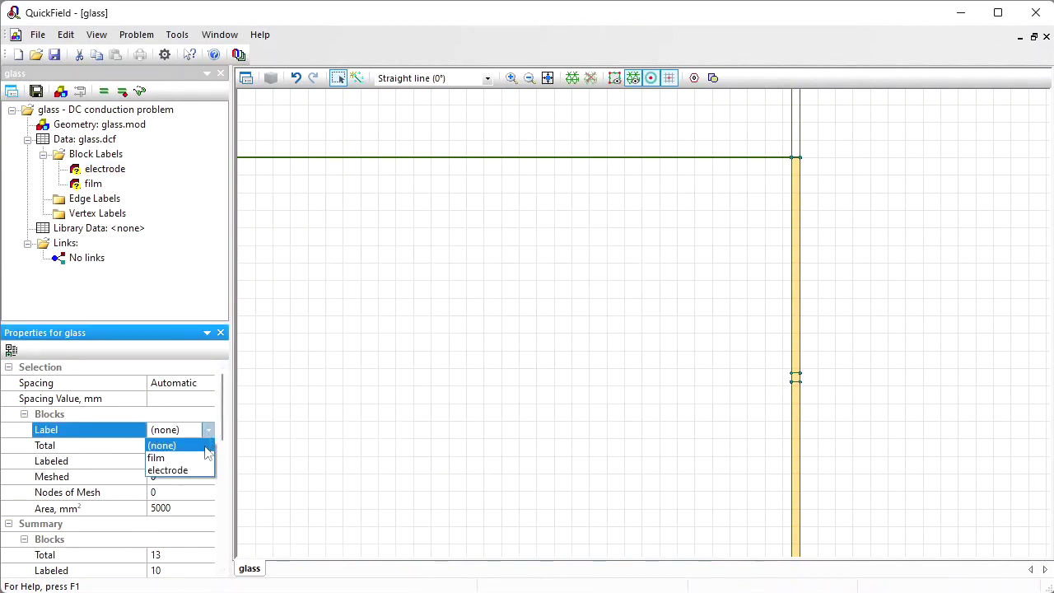
{"action": "left_click", "coordinate": [181, 468]}
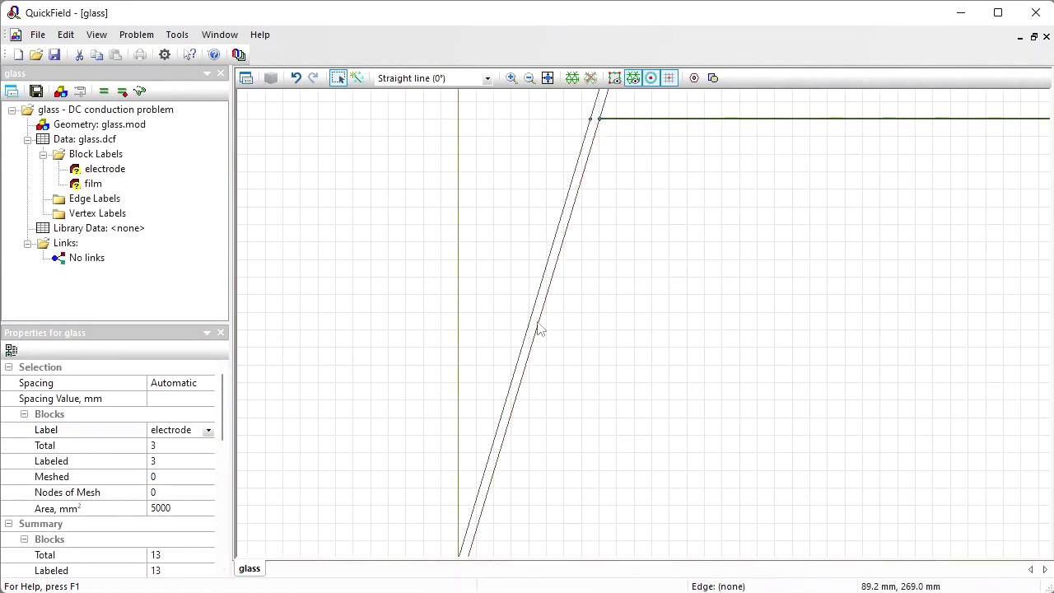
- Check the thin slanted strip's label and fit the whole geometry in view
{"action": "left_click", "coordinate": [534, 325]}
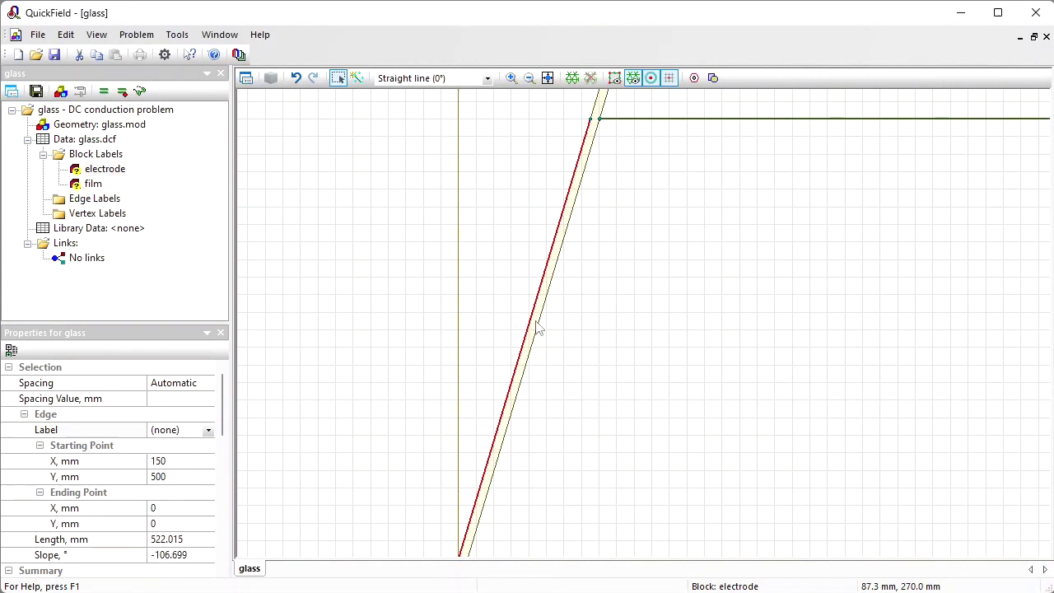
{"action": "left_click", "coordinate": [537, 328]}
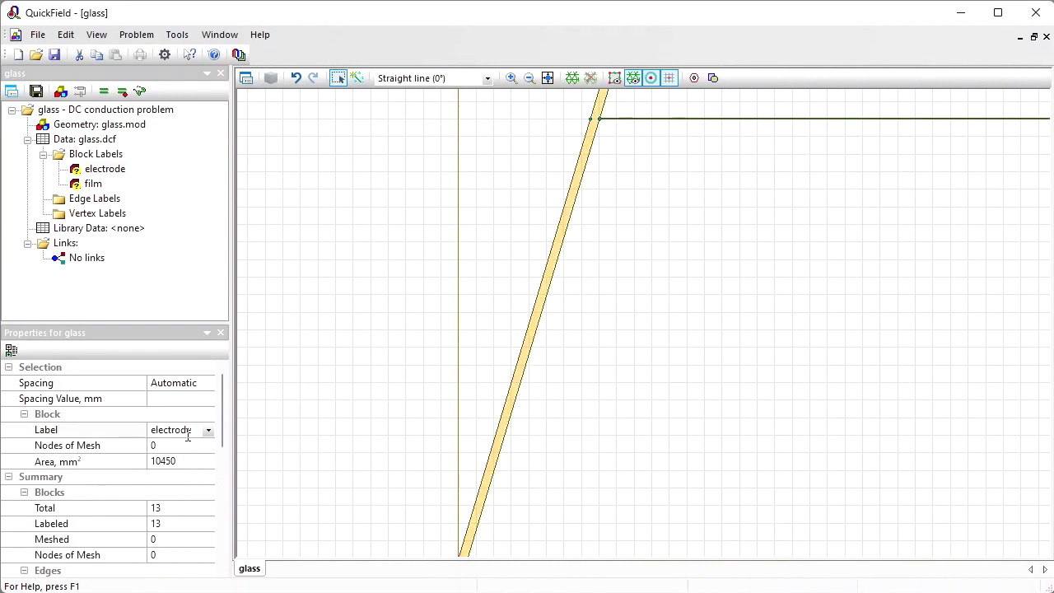
{"action": "left_click", "coordinate": [548, 78]}
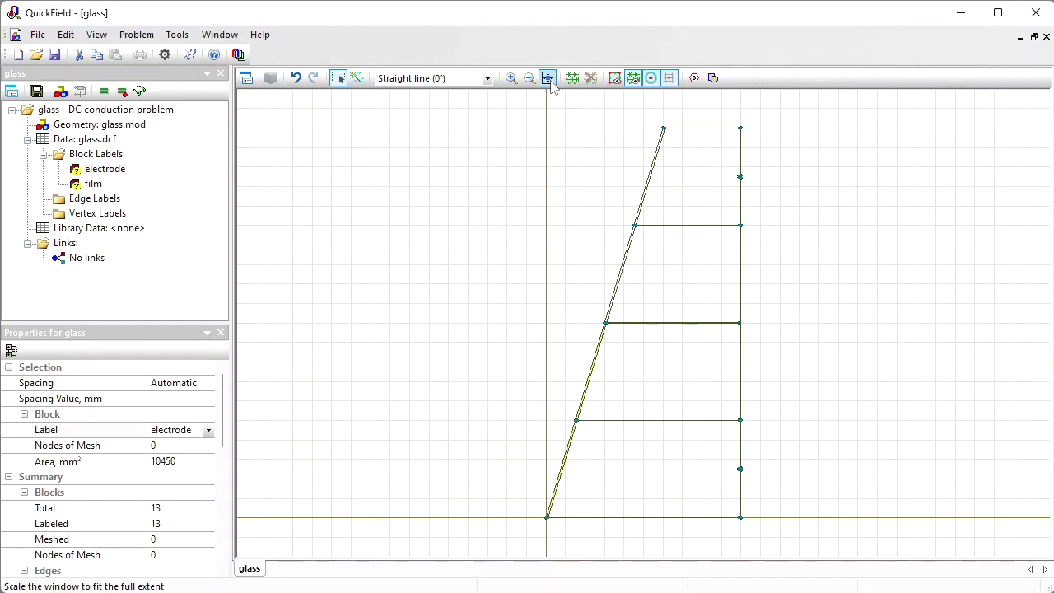
- Give the edges of the small central square the edge label 0
{"action": "left_click", "coordinate": [511, 78]}
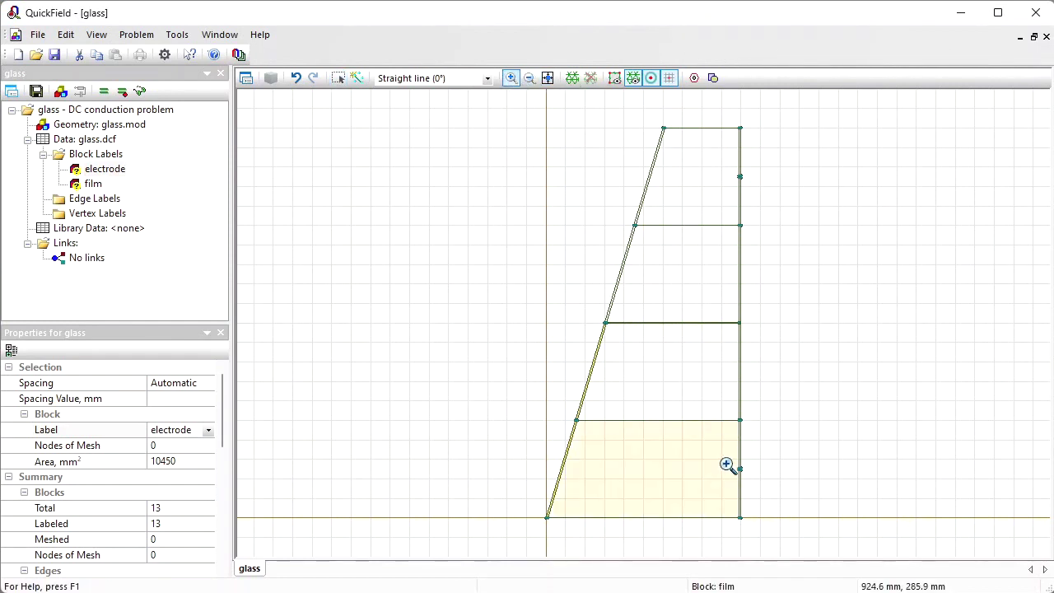
{"action": "left_click", "coordinate": [766, 486]}
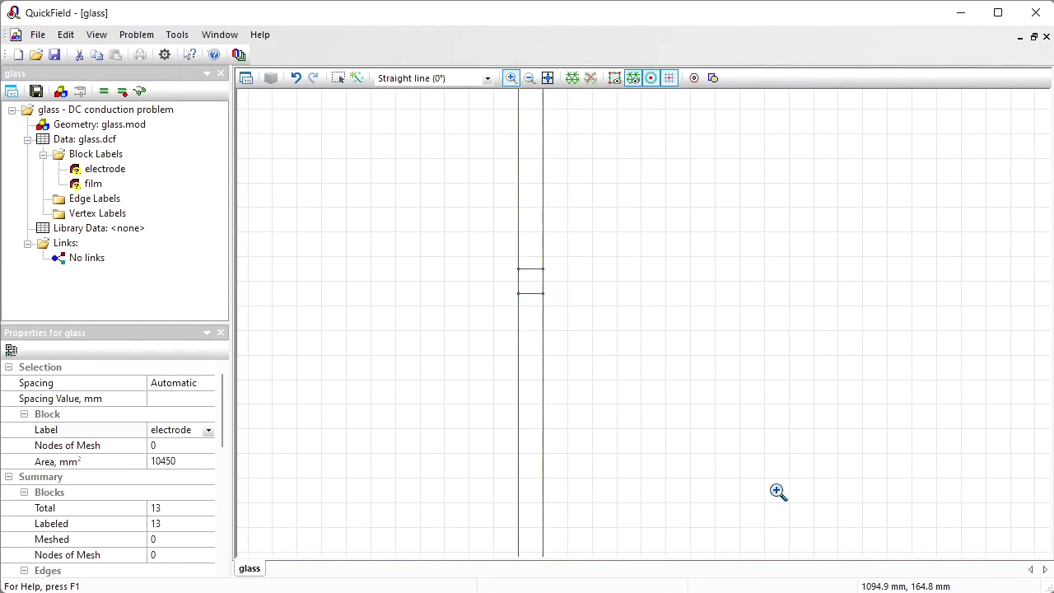
{"action": "left_click", "coordinate": [338, 77]}
{"action": "left_click_drag", "start_coordinate": [499, 257], "coordinate": [574, 329]}
{"action": "left_click", "coordinate": [536, 287], "text": "ctrl"}
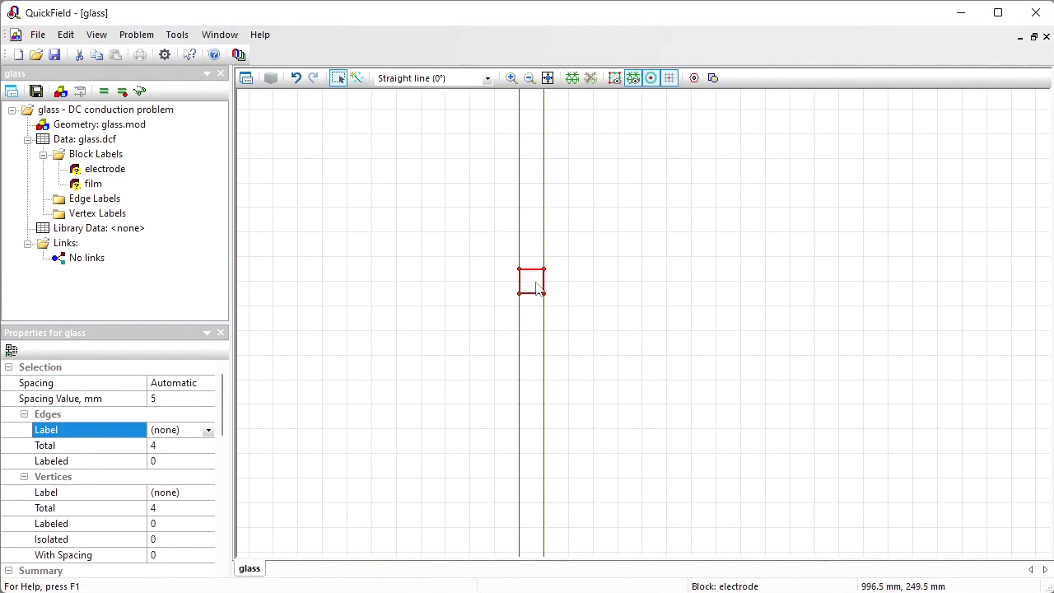
{"action": "left_click", "coordinate": [174, 429]}
{"action": "type", "text": "0"}
{"action": "key", "text": "Return"}
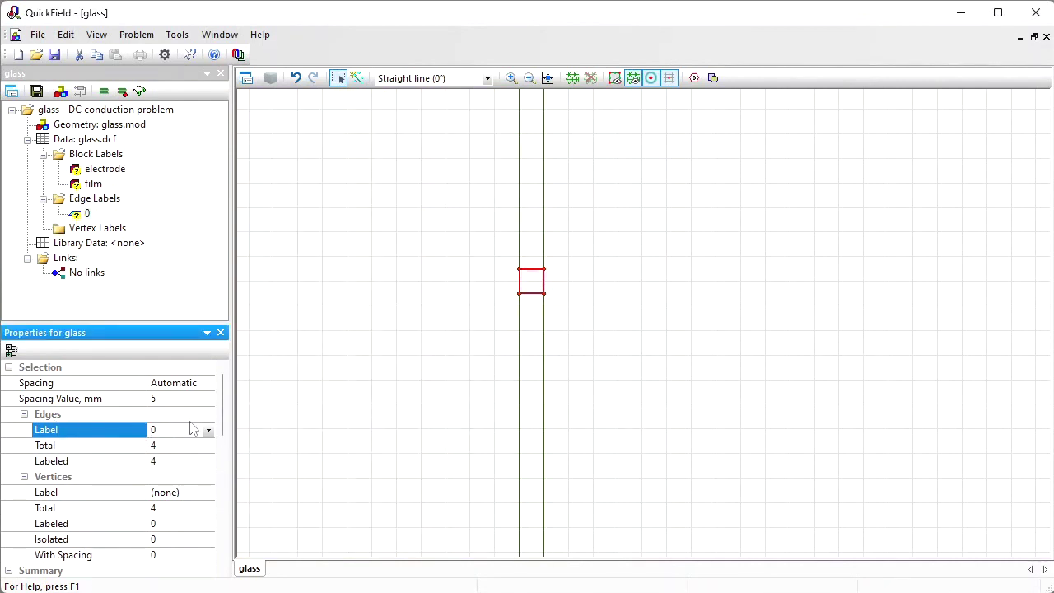
- Give the edges of the small upper square on the vertical strip the edge label V+
{"action": "left_click", "coordinate": [547, 77]}
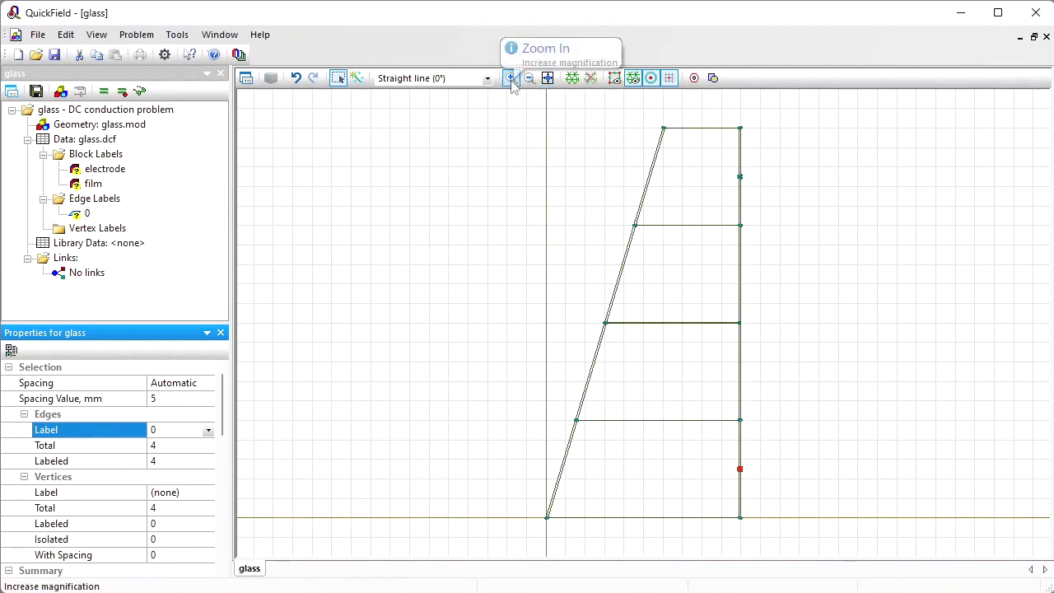
{"action": "left_click", "coordinate": [511, 77]}
{"action": "left_click_drag", "start_coordinate": [736, 164], "coordinate": [756, 184]}
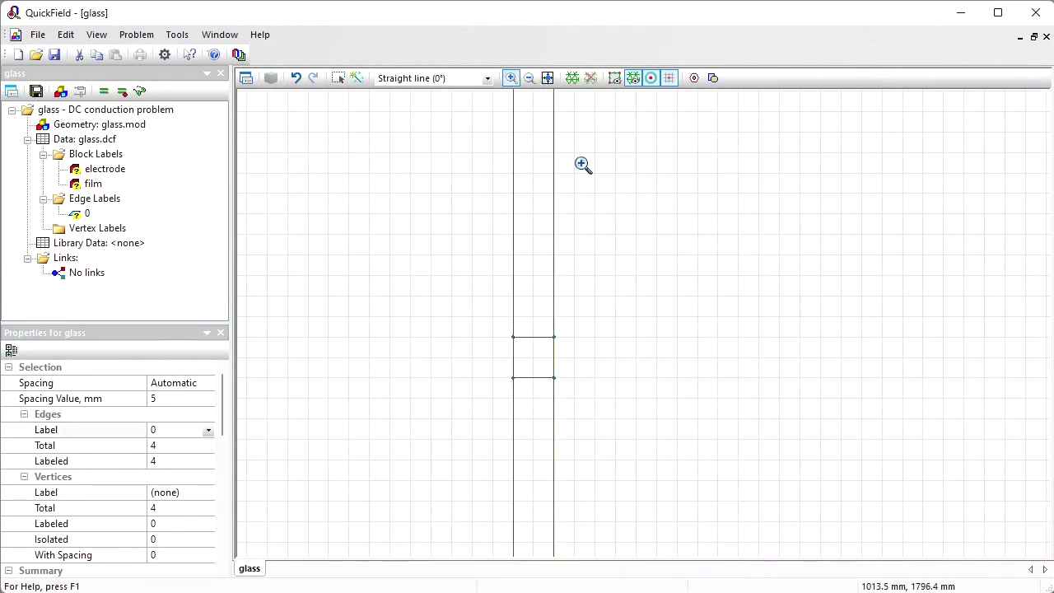
{"action": "left_click", "coordinate": [338, 77]}
{"action": "left_click", "coordinate": [387, 176]}
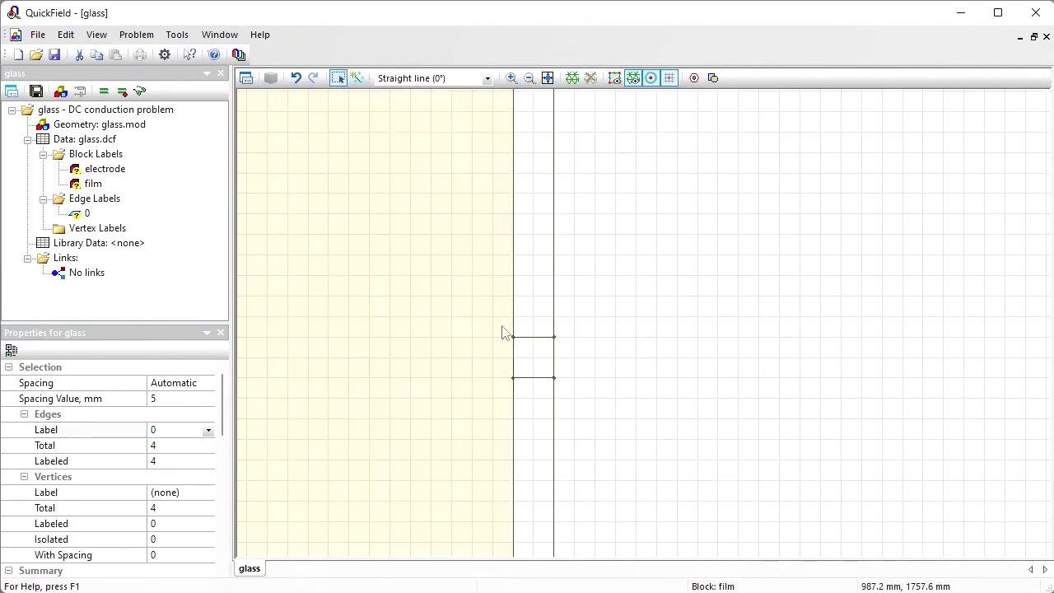
{"action": "left_click_drag", "start_coordinate": [505, 332], "coordinate": [612, 362]}
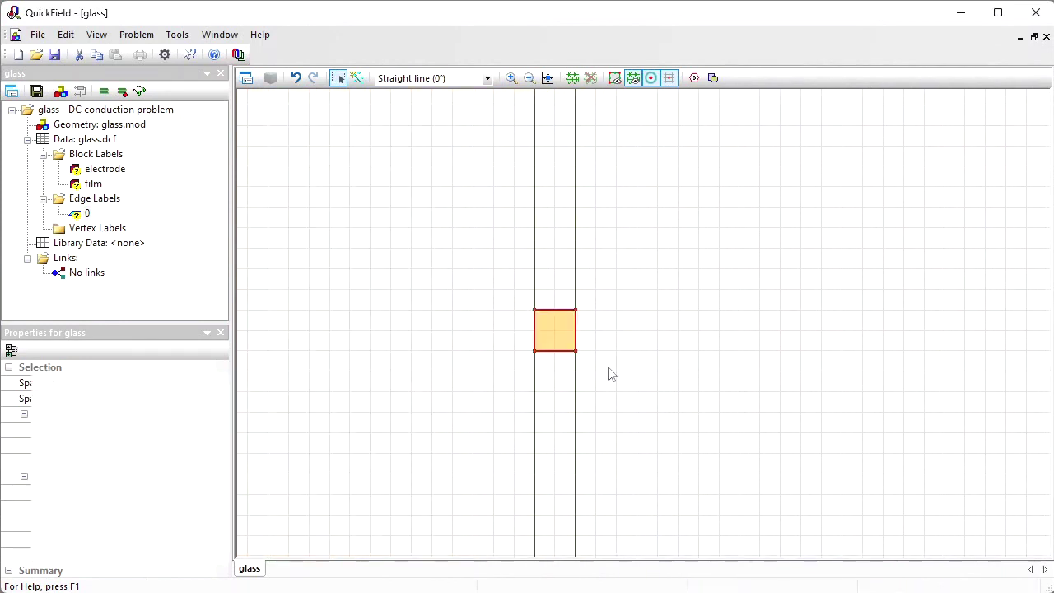
{"action": "left_click", "coordinate": [567, 340]}
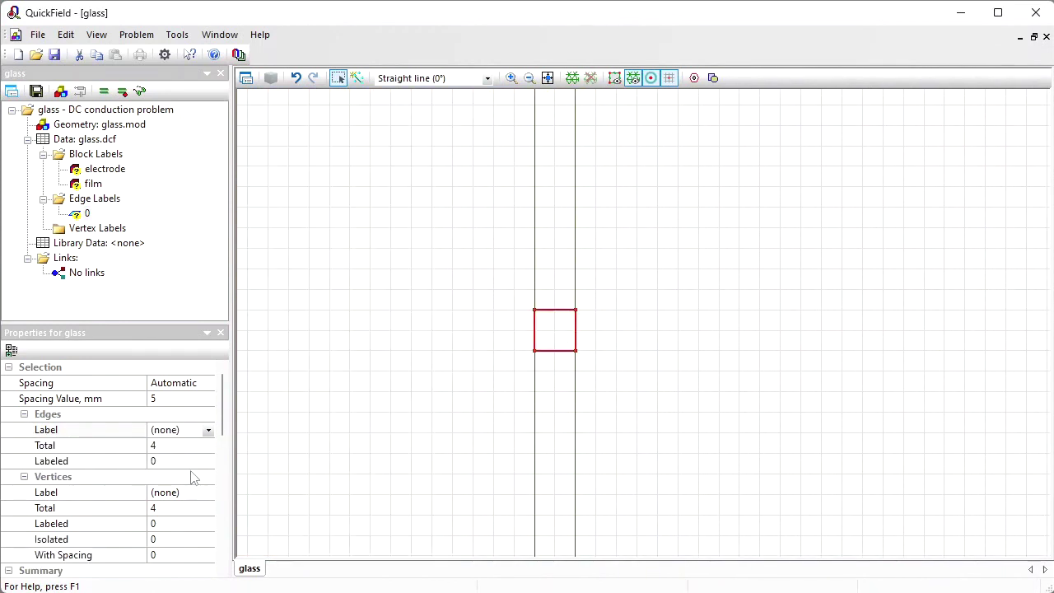
{"action": "left_click", "coordinate": [183, 435]}
{"action": "type", "text": "V+"}
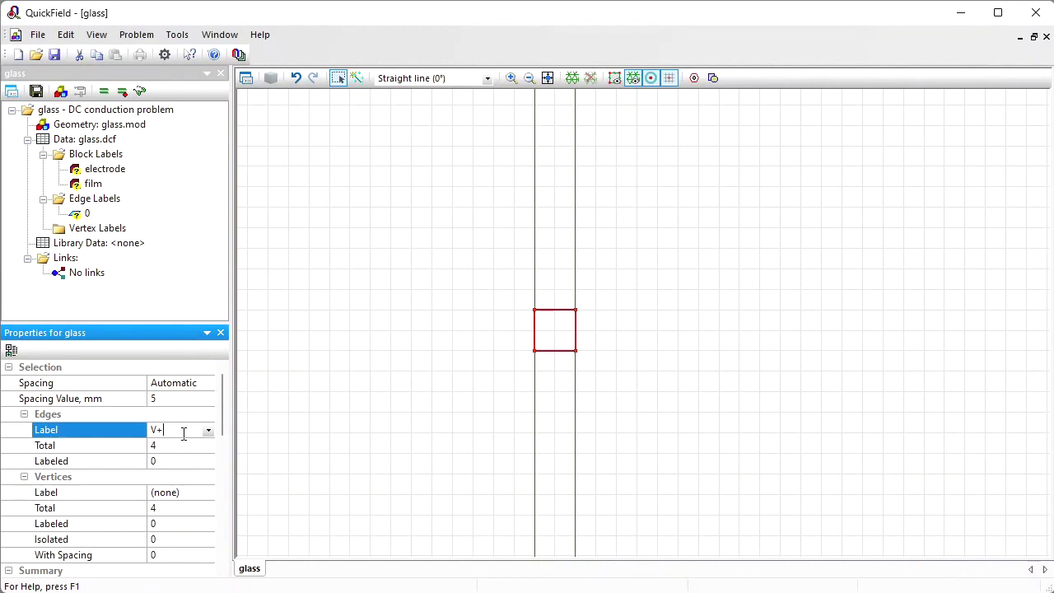
{"action": "key", "text": "Return"}
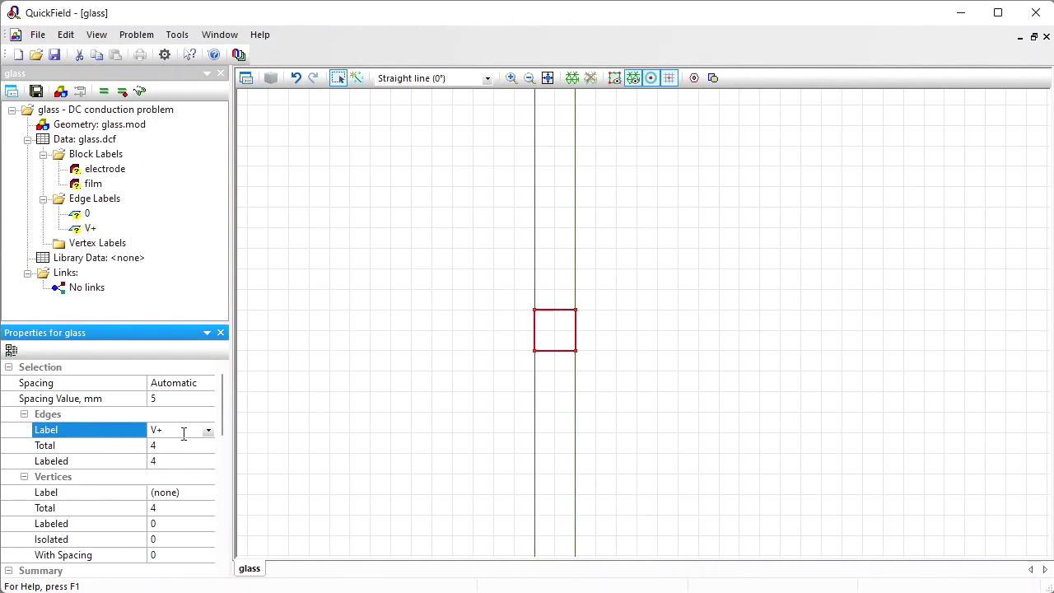
- Open the film label's properties and compute 12.6 × 0.17e-6 = 0.000002142 in Calculator
{"action": "double_click", "coordinate": [89, 184]}
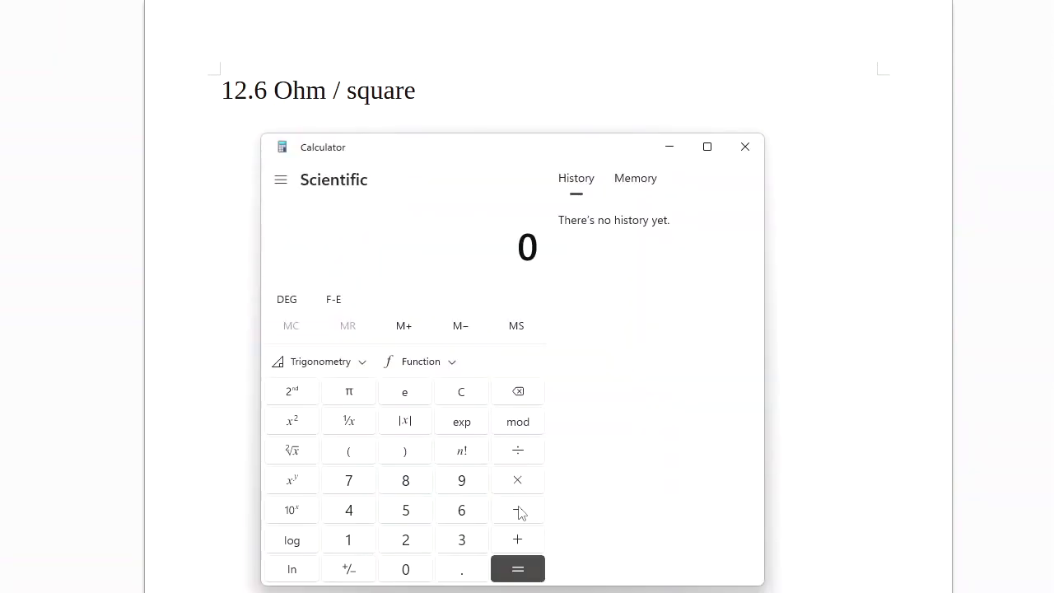
{"action": "type", "text": "12.6"}
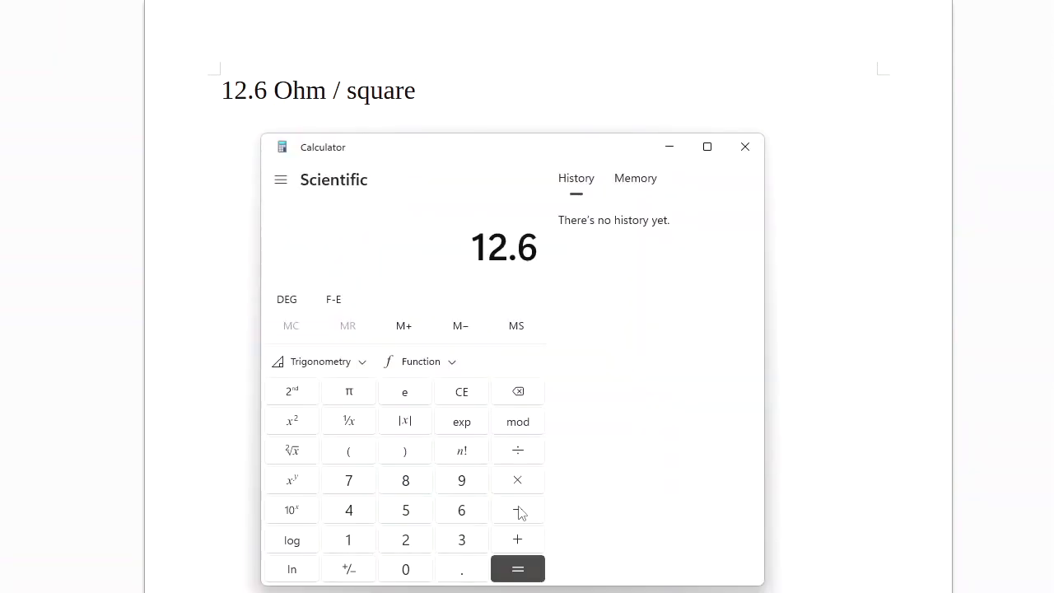
{"action": "key", "text": "asterisk"}
{"action": "type", "text": "0.17"}
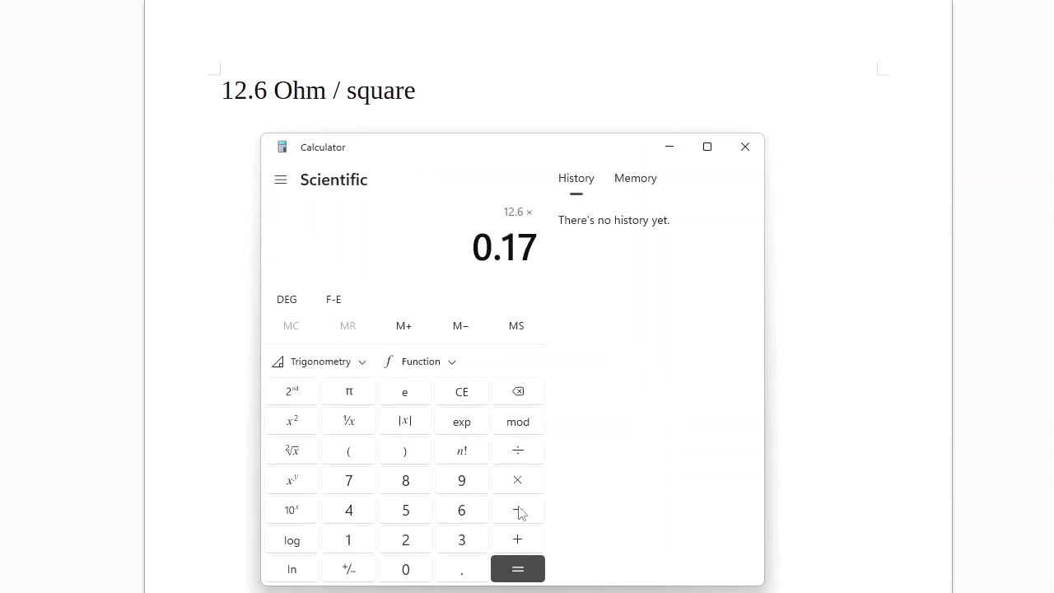
{"action": "type", "text": "x"}
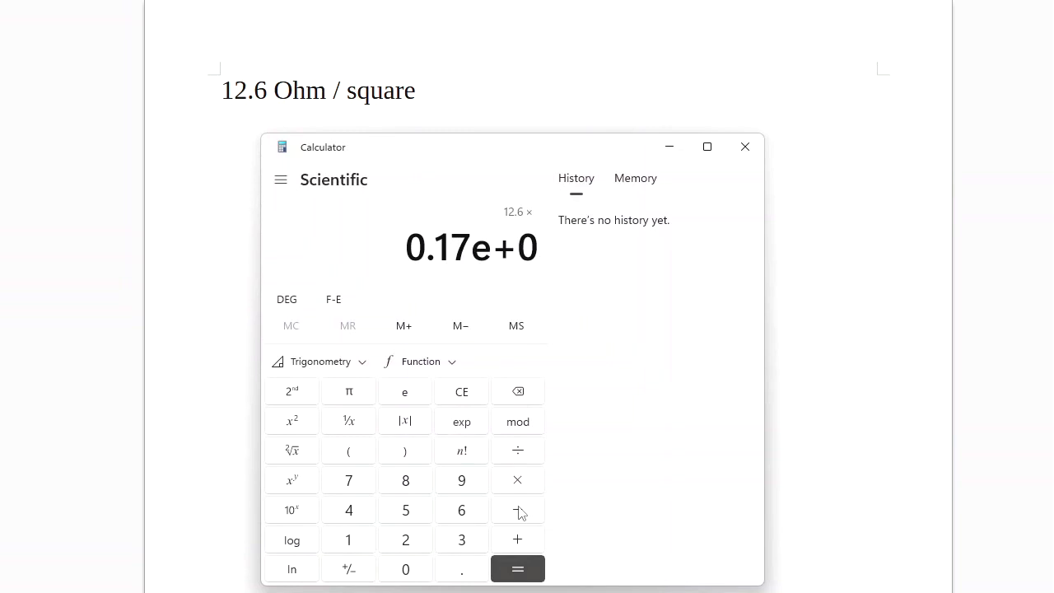
{"action": "left_click", "coordinate": [470, 512]}
{"action": "left_click", "coordinate": [352, 573]}
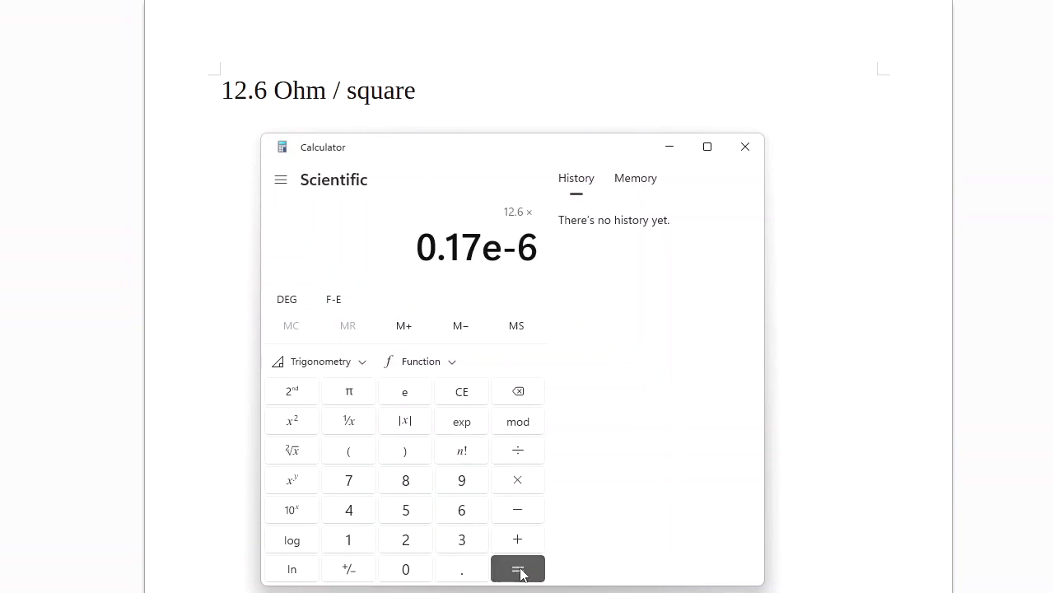
{"action": "left_click", "coordinate": [517, 569]}
- Take the reciprocal of 0.000002142 and select the result 466,853
{"action": "left_click_drag", "start_coordinate": [326, 247], "coordinate": [537, 247]}
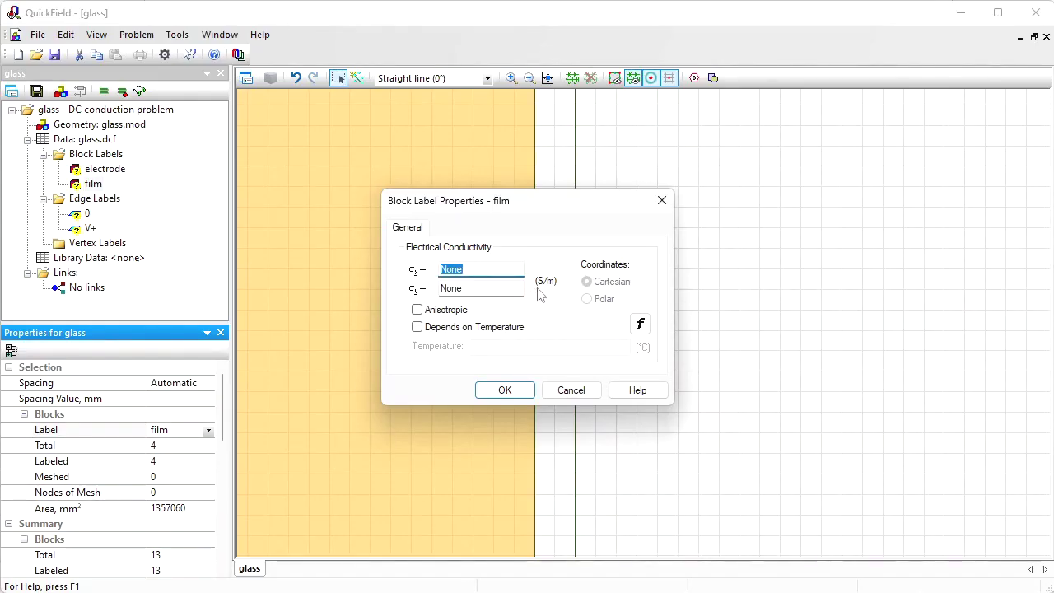
{"action": "key", "text": "alt+Tab"}
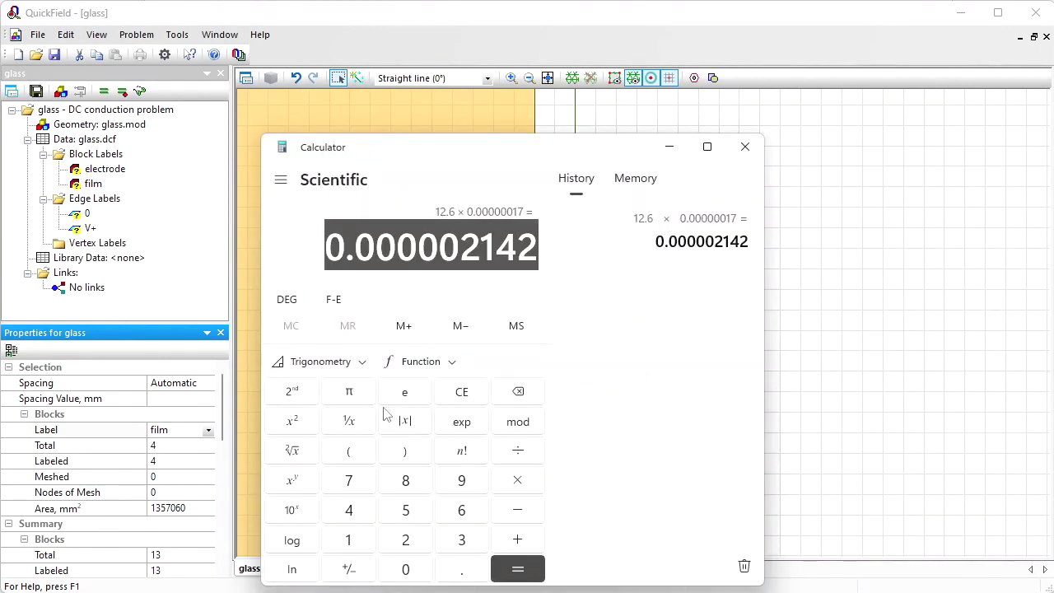
{"action": "left_click", "coordinate": [349, 422]}
{"action": "left_click_drag", "start_coordinate": [333, 230], "coordinate": [280, 232]}
{"action": "key", "text": "ctrl+c"}
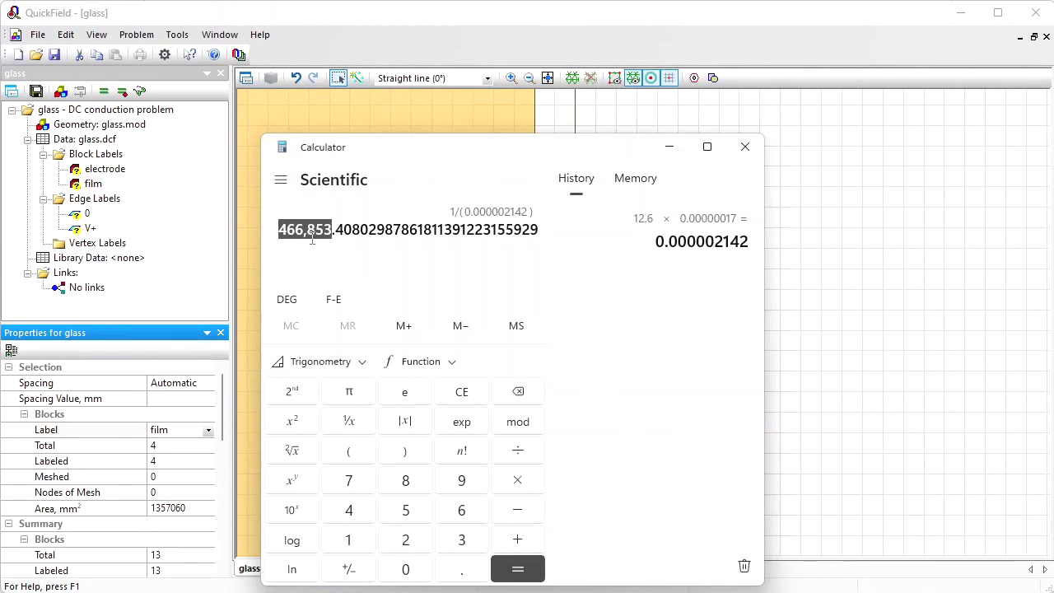
- Set the film's σx to 466853 S/m, then start the electrode's σx with 56
{"action": "left_click", "coordinate": [742, 45]}
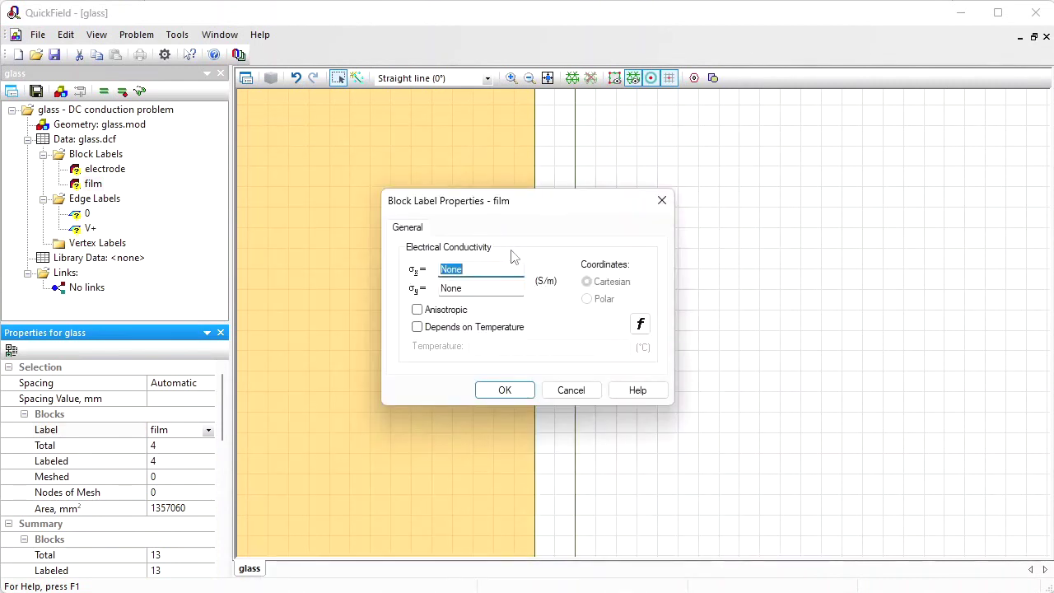
{"action": "key", "text": "ctrl+v"}
{"action": "left_click", "coordinate": [457, 270]}
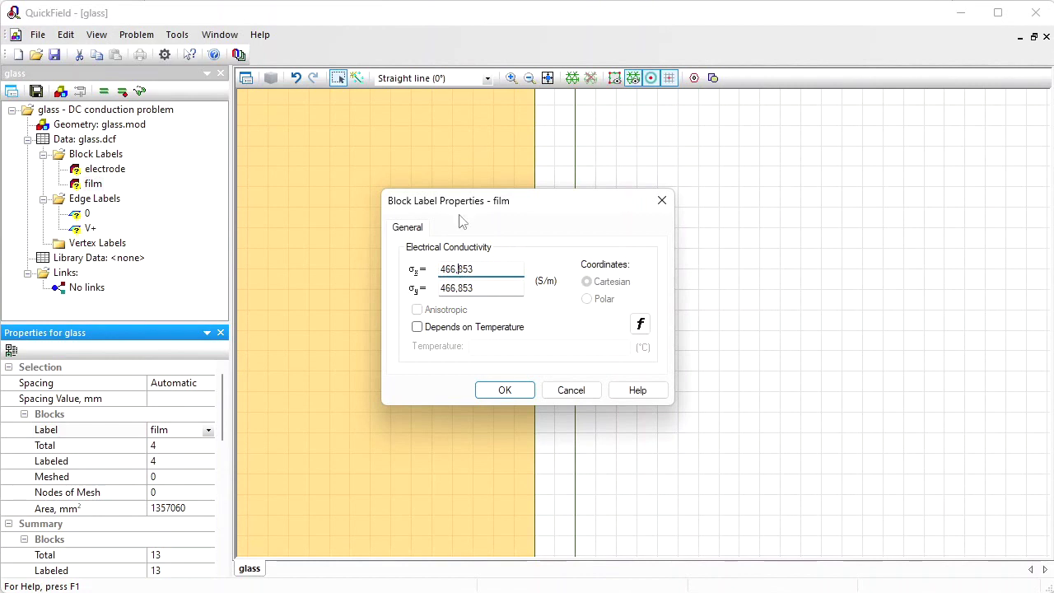
{"action": "key", "text": "BackSpace"}
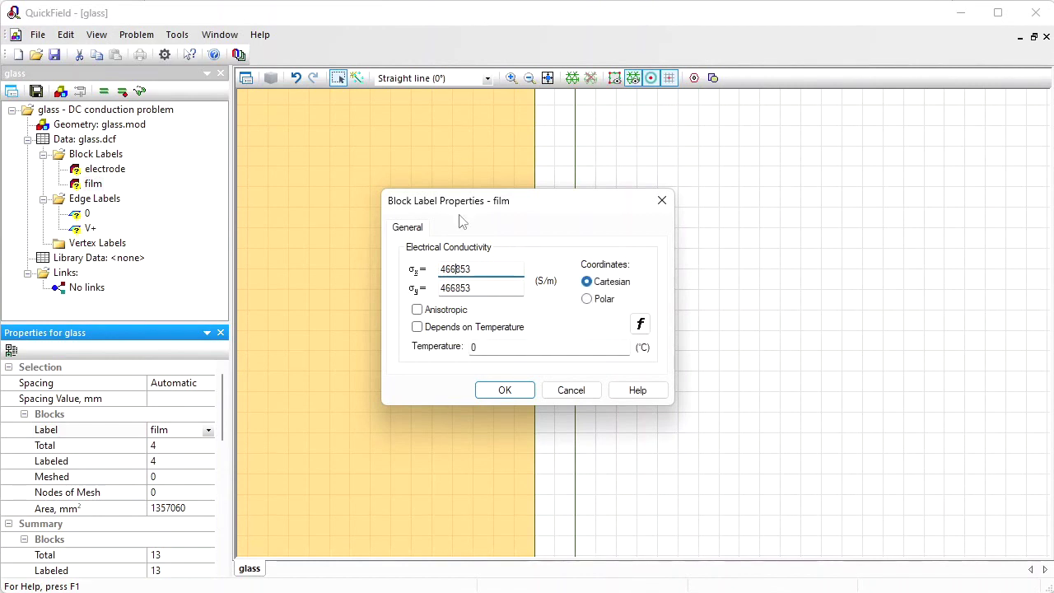
{"action": "left_click", "coordinate": [491, 391]}
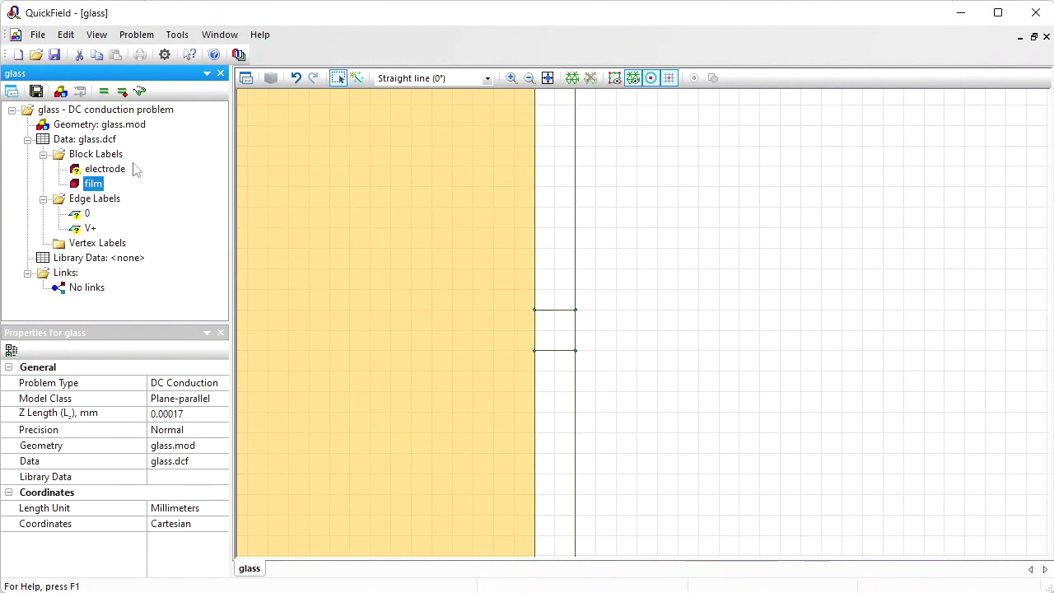
{"action": "double_click", "coordinate": [107, 169]}
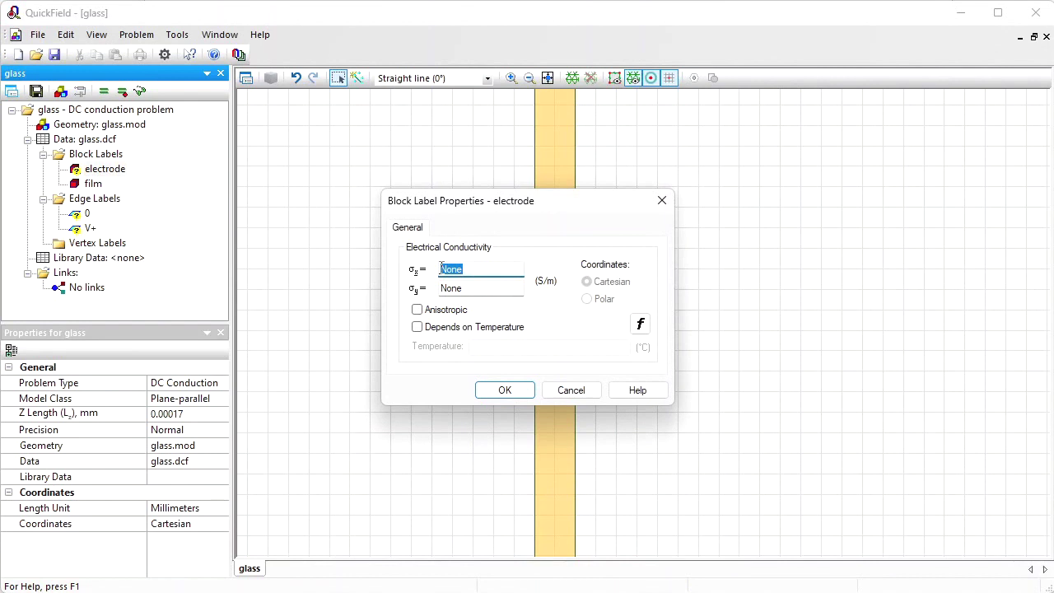
{"action": "type", "text": "56"}
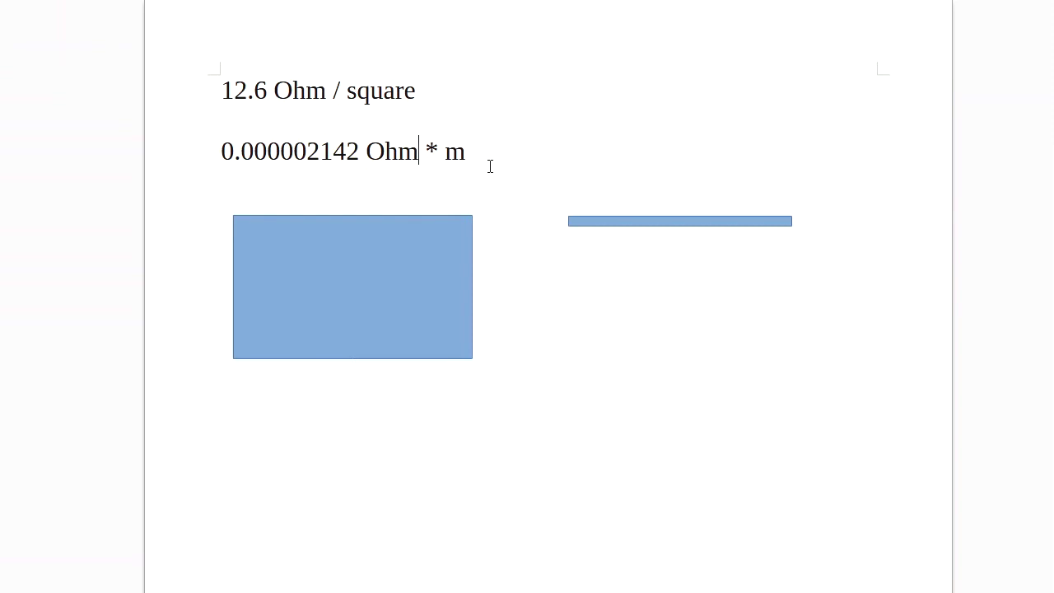
- Compute 56e6 × 2 ÷ 0.17 in Calculator
{"action": "left_click", "coordinate": [393, 245]}
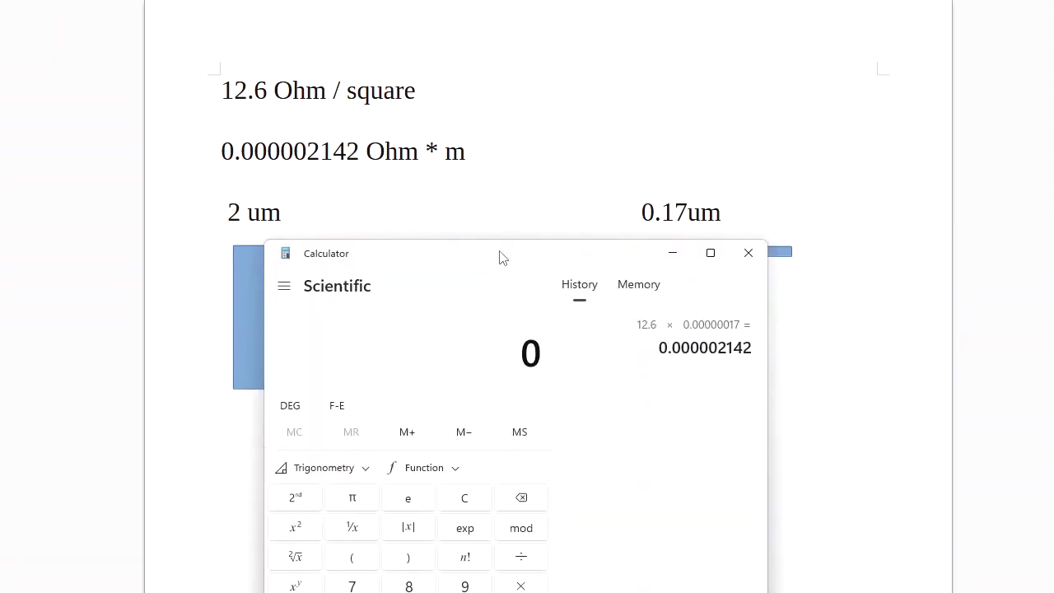
{"action": "type", "text": "56"}
{"action": "type", "text": "x6"}
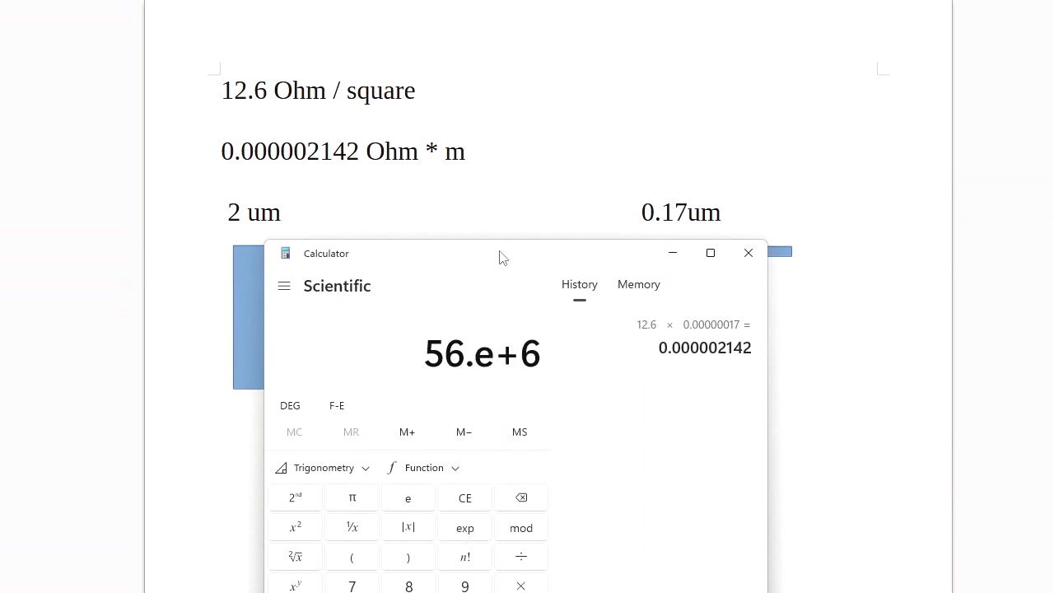
{"action": "key", "text": "asterisk"}
{"action": "type", "text": "2"}
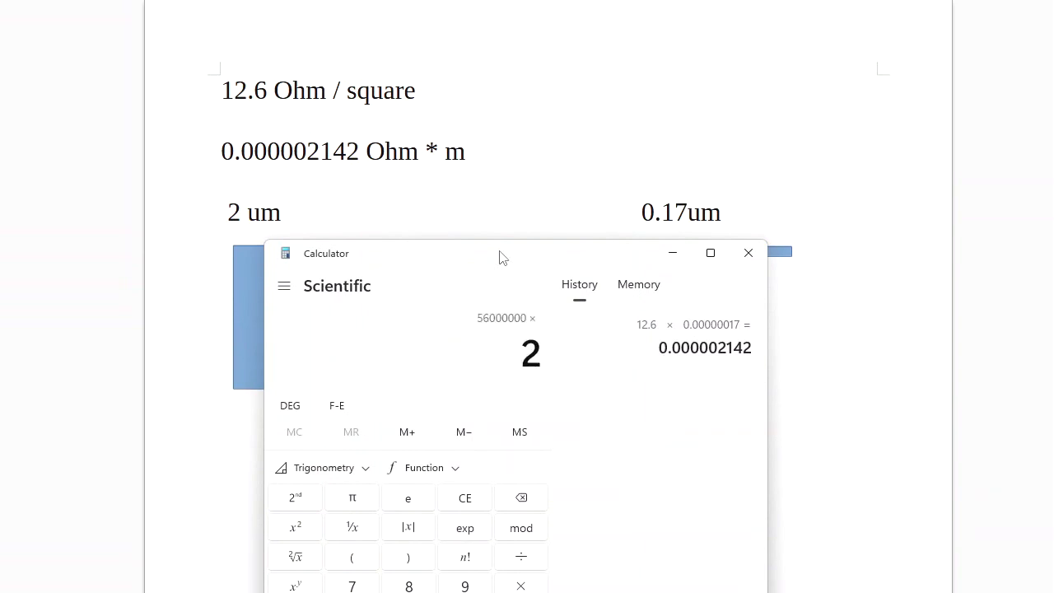
{"action": "key", "text": "slash"}
{"action": "type", "text": "0.17"}
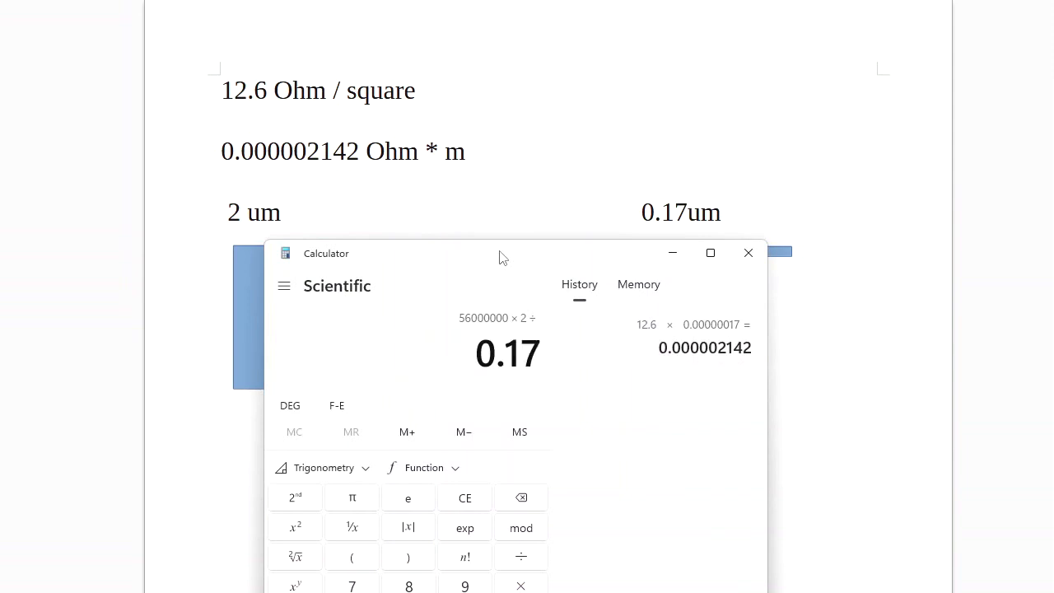
{"action": "key", "text": "Return"}
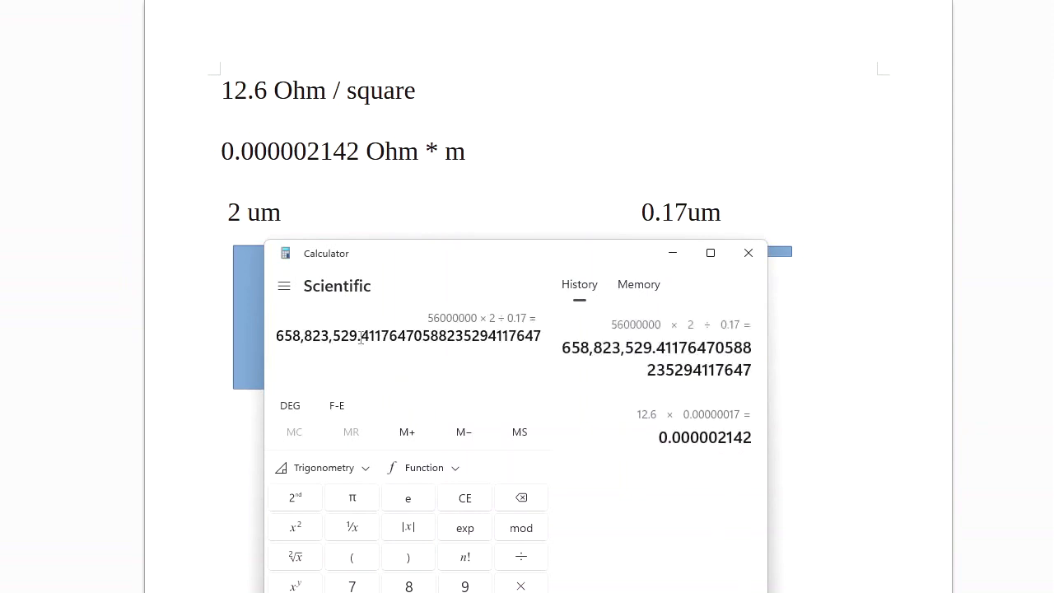
- Copy the result 658,823,529 and paste it into the electrode's σx field
{"action": "left_click_drag", "start_coordinate": [361, 337], "coordinate": [263, 346]}
{"action": "key", "text": "ctrl+c"}
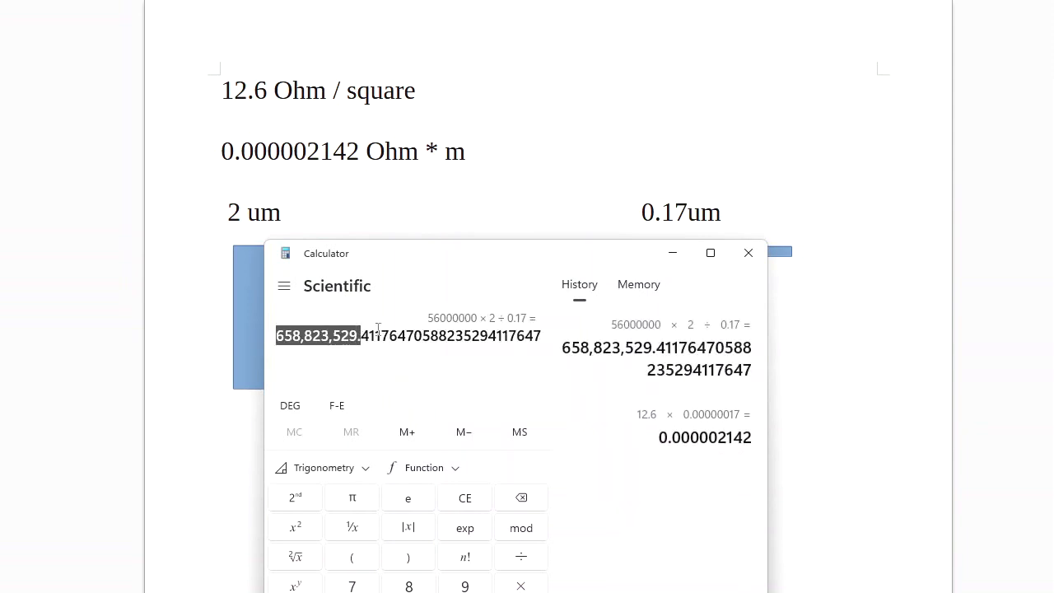
{"action": "key", "text": "alt+Tab"}
{"action": "key", "text": "ctrl+v"}
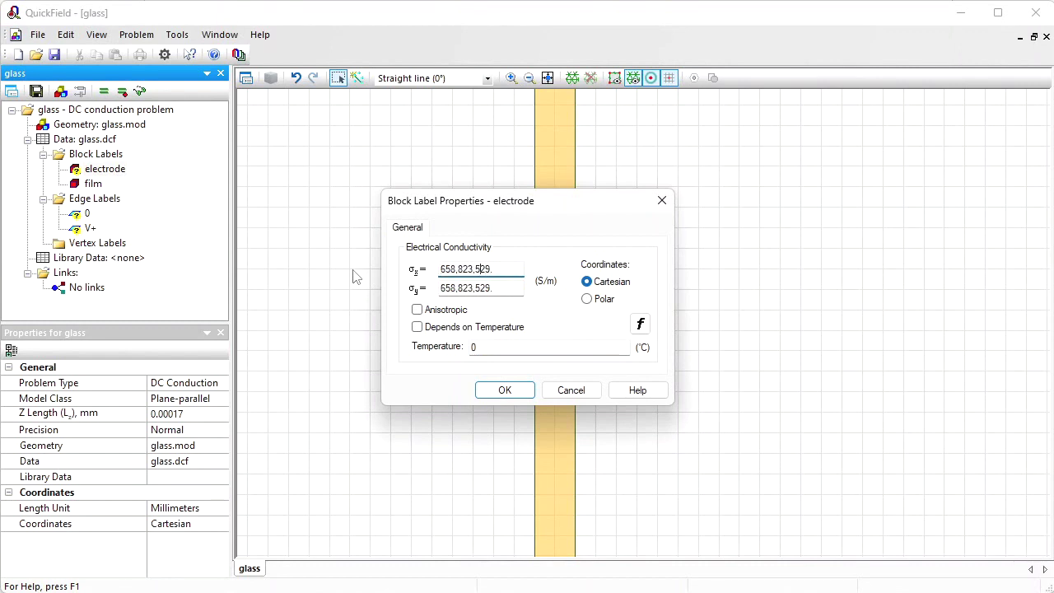
- Remove the commas so the electrode conductivity reads 658823529 S/m, and apply it
{"action": "key", "text": "Left"}
{"action": "key", "text": "BackSpace"}
{"action": "key", "text": "Left"}
{"action": "key", "text": "Left"}
{"action": "key", "text": "BackSpace"}
{"action": "key", "text": "Return"}
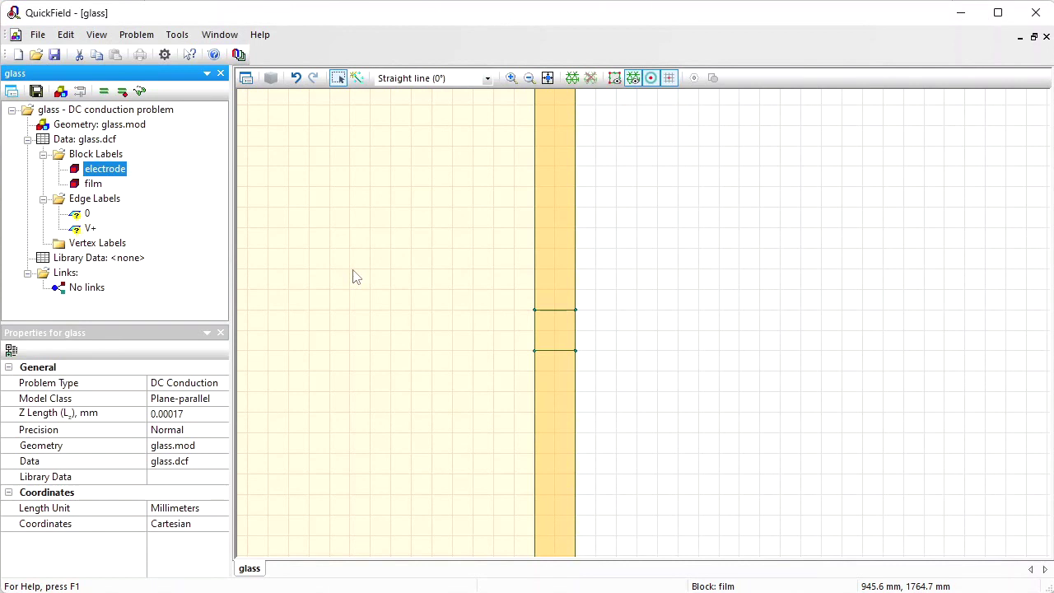
- Fix a voltage of 0 V on edge label 0
{"action": "left_click", "coordinate": [88, 216]}
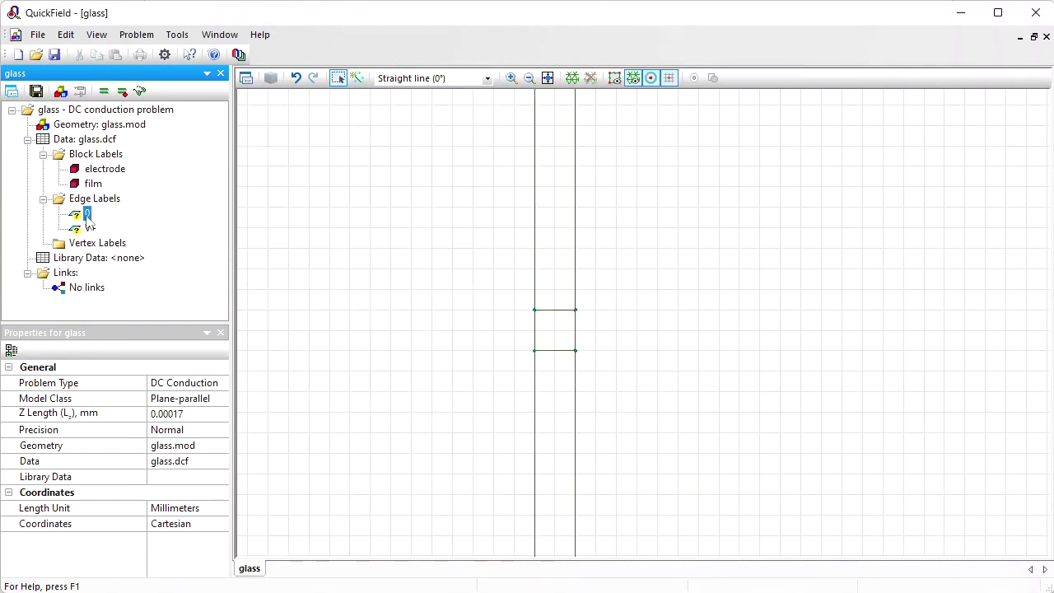
{"action": "double_click", "coordinate": [88, 216]}
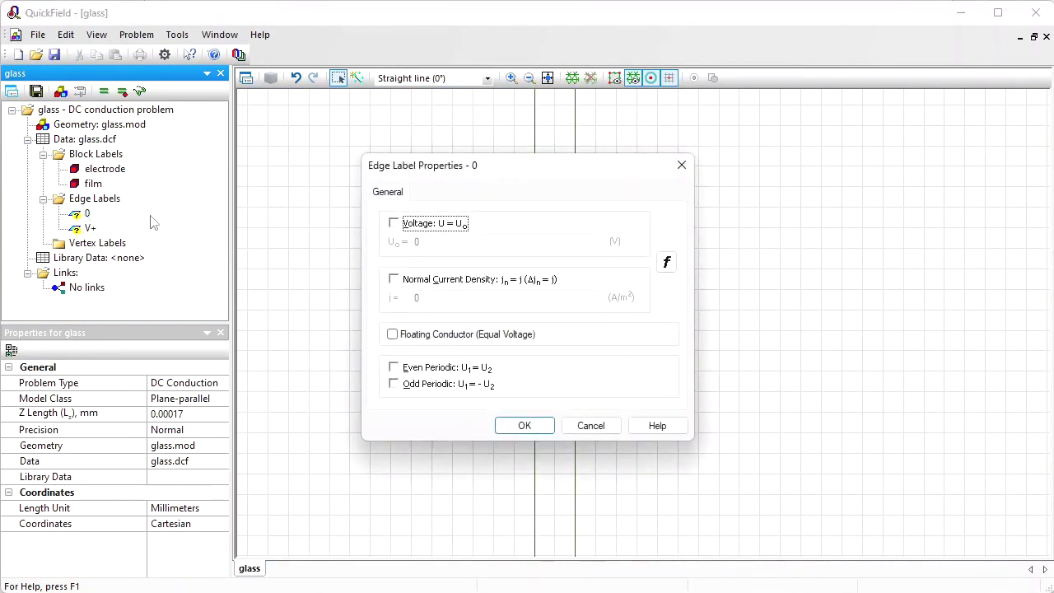
{"action": "left_click", "coordinate": [409, 228]}
{"action": "key", "text": "Return"}
- Fix a voltage of 220 V on edge label V+
{"action": "key", "text": "Down"}
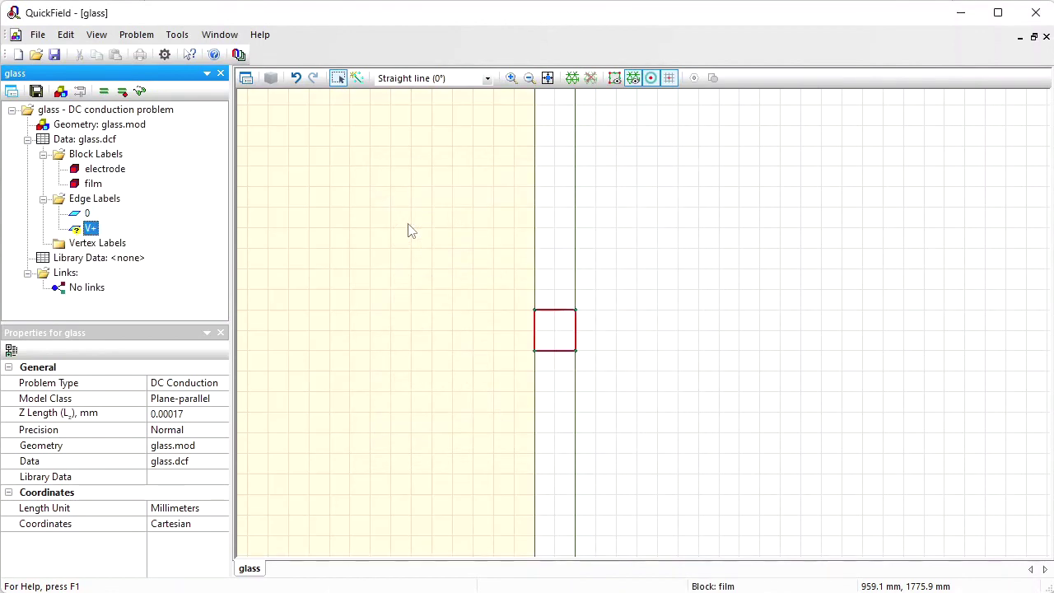
{"action": "key", "text": "Return"}
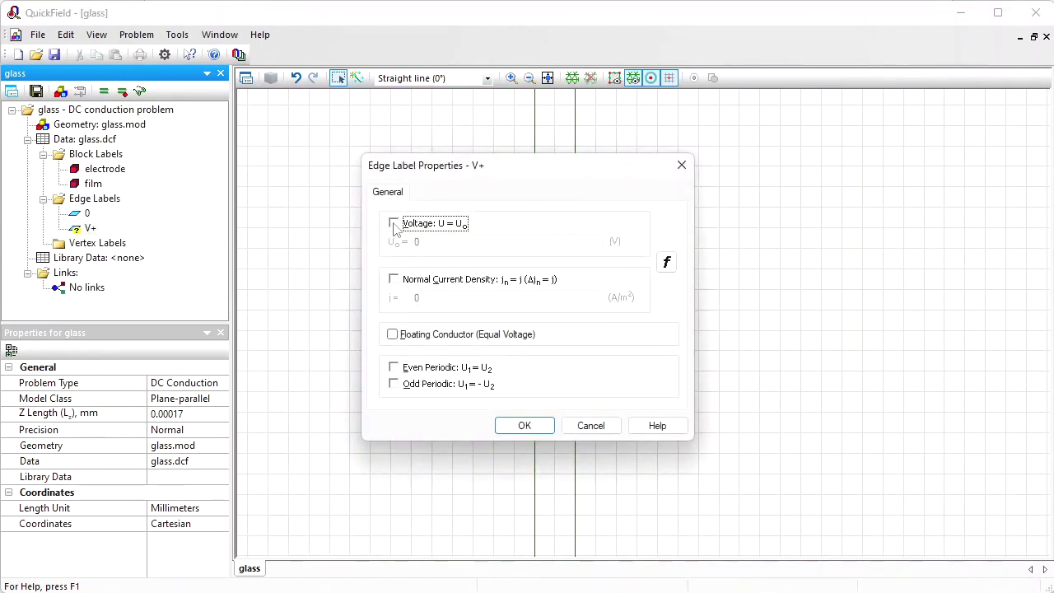
{"action": "left_click", "coordinate": [393, 224]}
{"action": "type", "text": "22"}
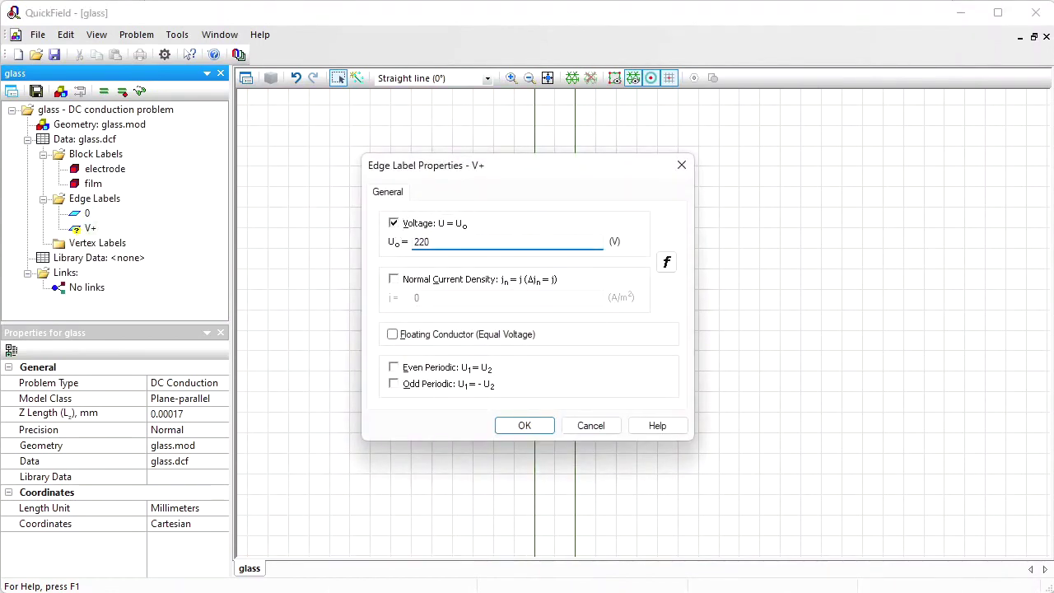
{"action": "key", "text": "Return"}
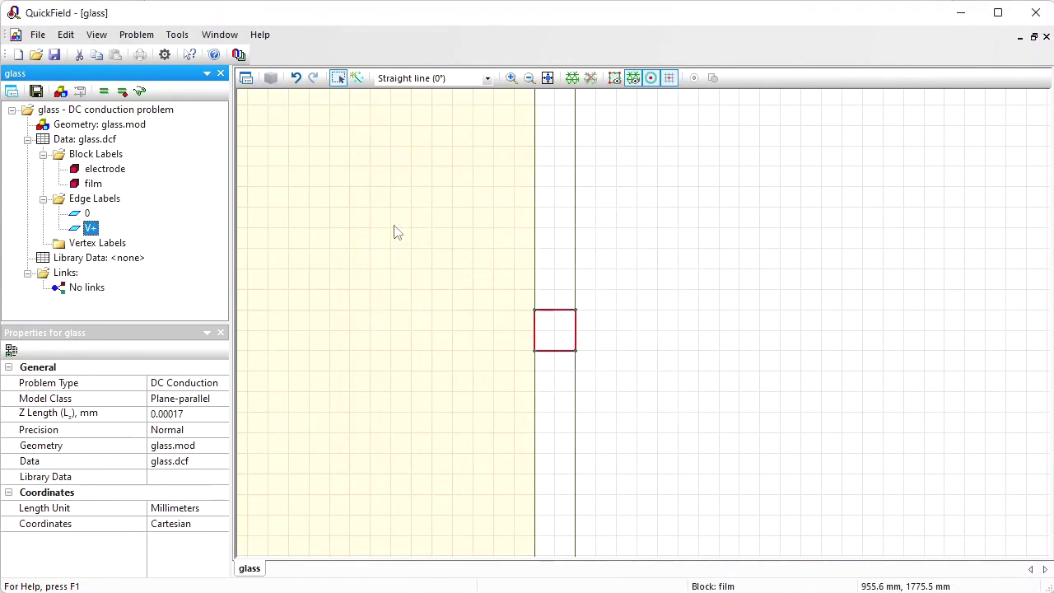
- Build a default mesh on the whole model, then remove it
{"action": "left_click", "coordinate": [547, 78]}
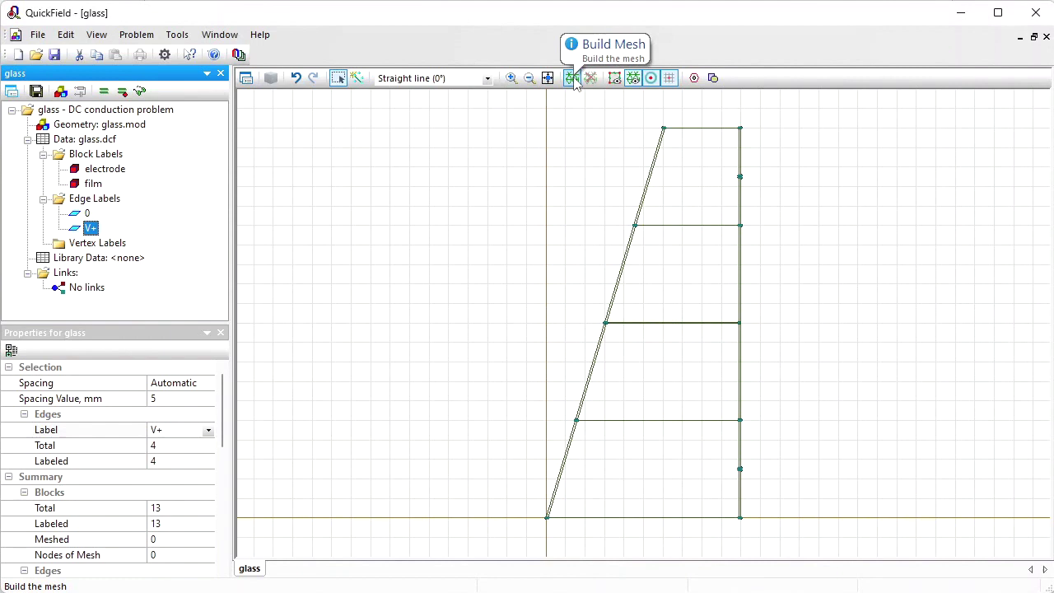
{"action": "left_click", "coordinate": [571, 78]}
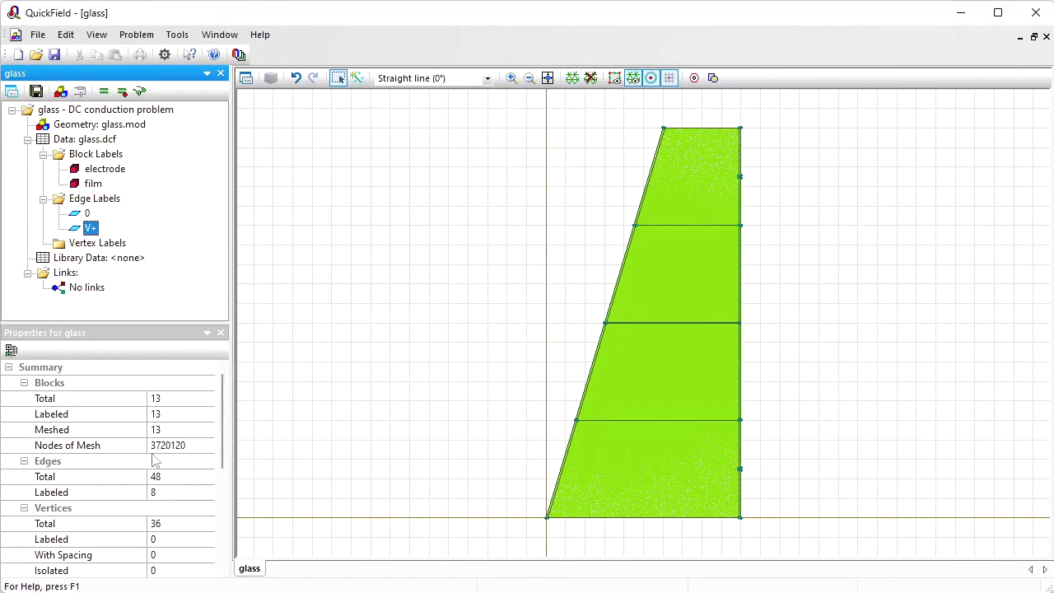
{"action": "left_click", "coordinate": [357, 77]}
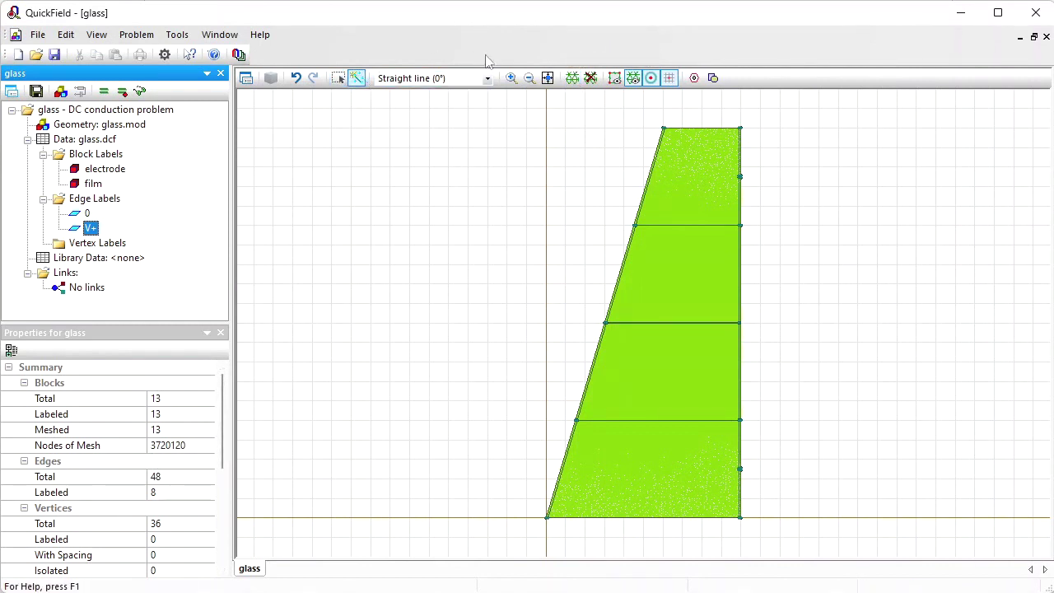
{"action": "left_click", "coordinate": [587, 81]}
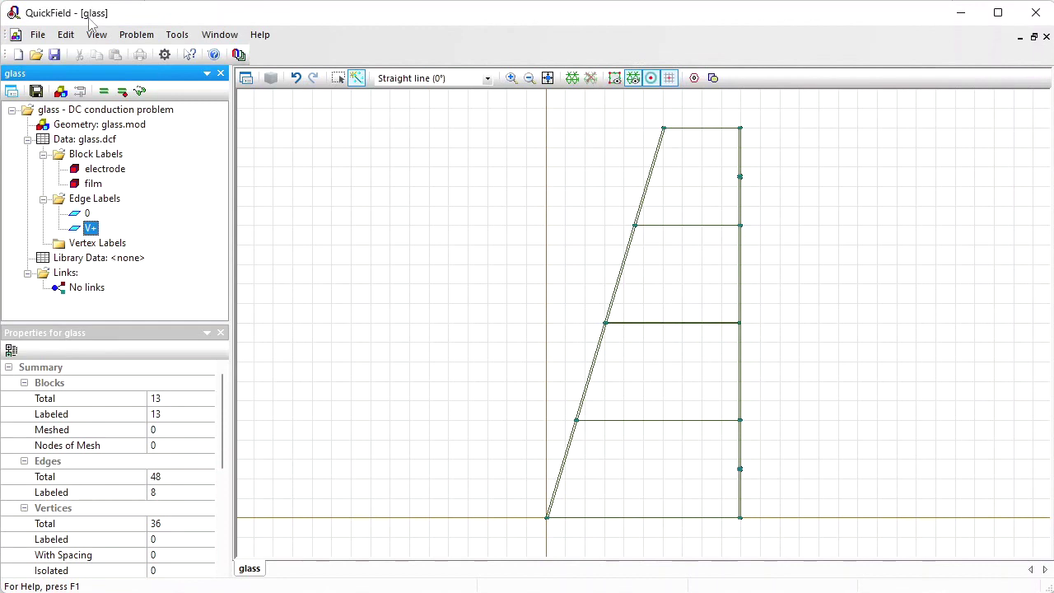
{"action": "left_click", "coordinate": [66, 34]}
- Select all blocks, set the mesh spacing to 2 mm, and rebuild the mesh
{"action": "left_click", "coordinate": [156, 230]}
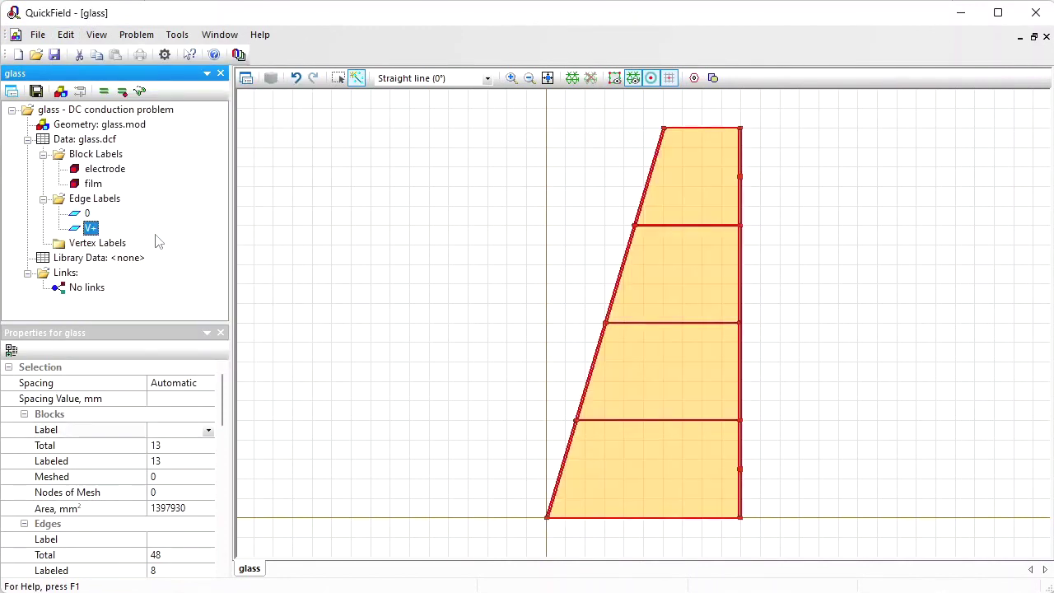
{"action": "left_click", "coordinate": [169, 403]}
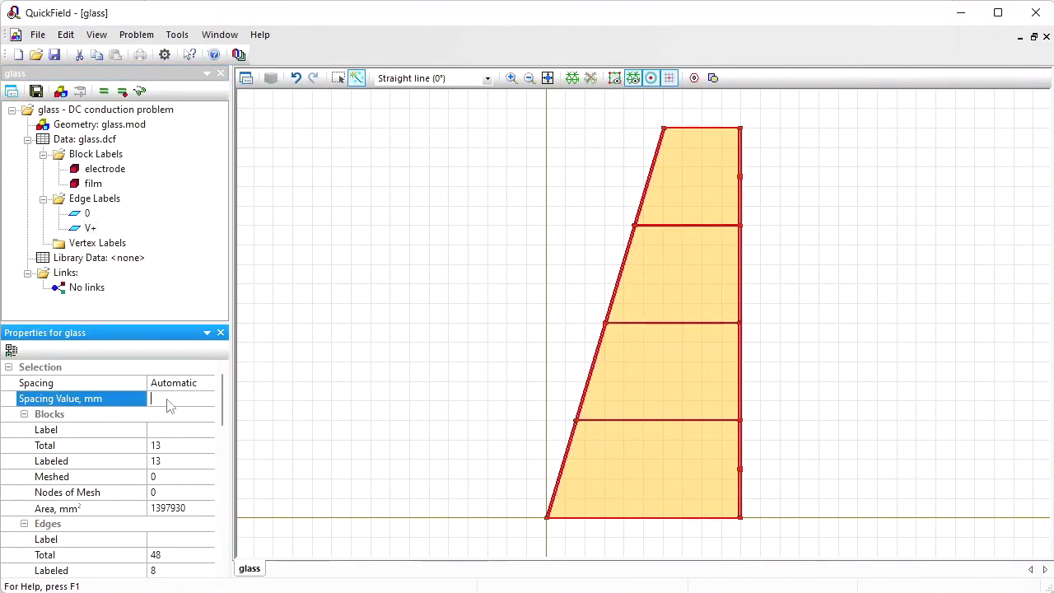
{"action": "type", "text": "2"}
{"action": "key", "text": "Return"}
{"action": "left_click", "coordinate": [572, 78]}
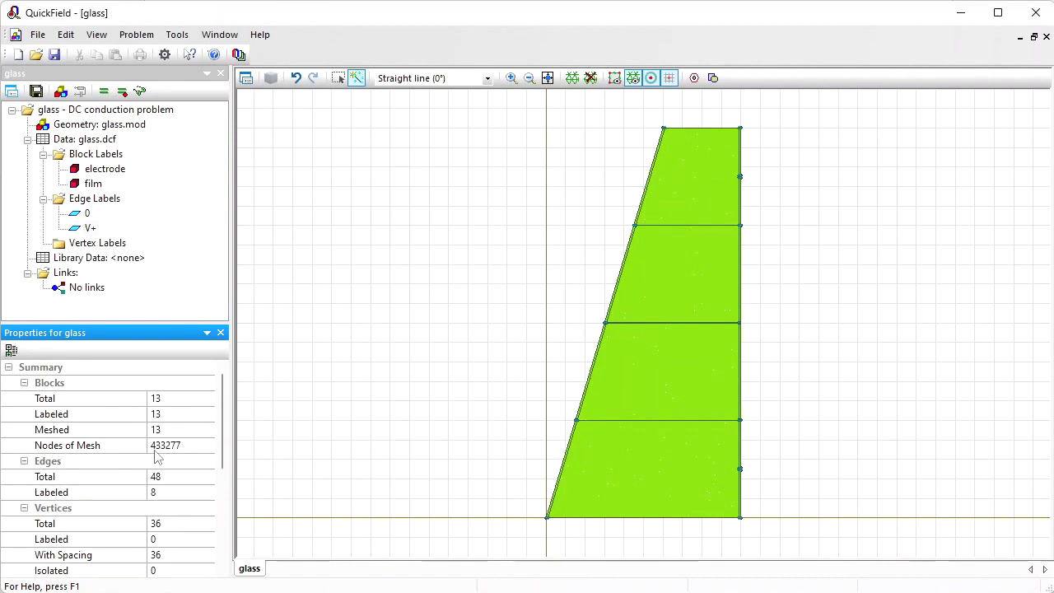
- Save and solve the glass model, open its results, and enlarge the colour legend
{"action": "left_click", "coordinate": [35, 92]}
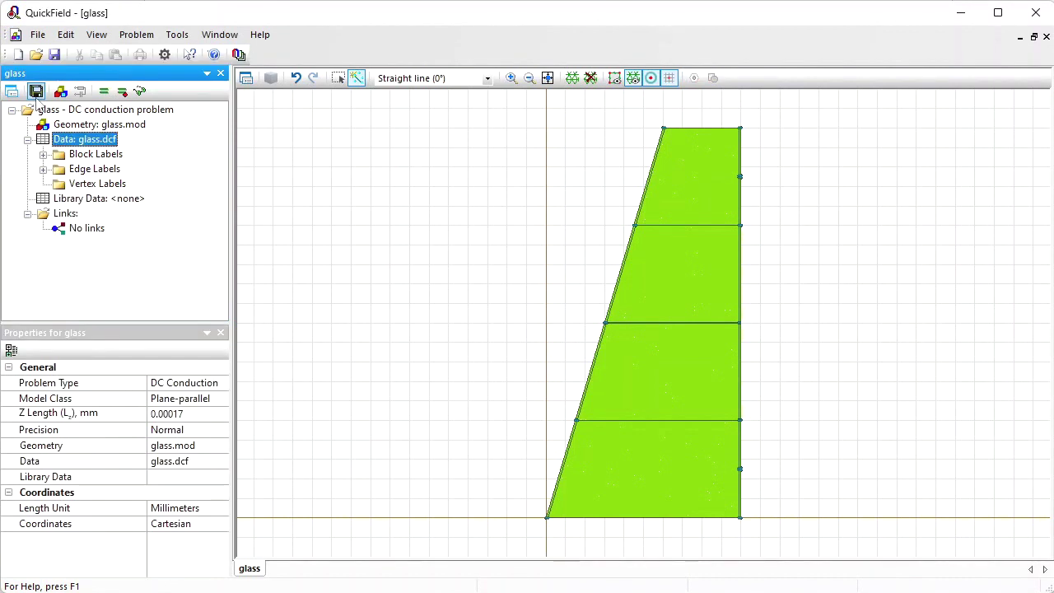
{"action": "left_click", "coordinate": [102, 93]}
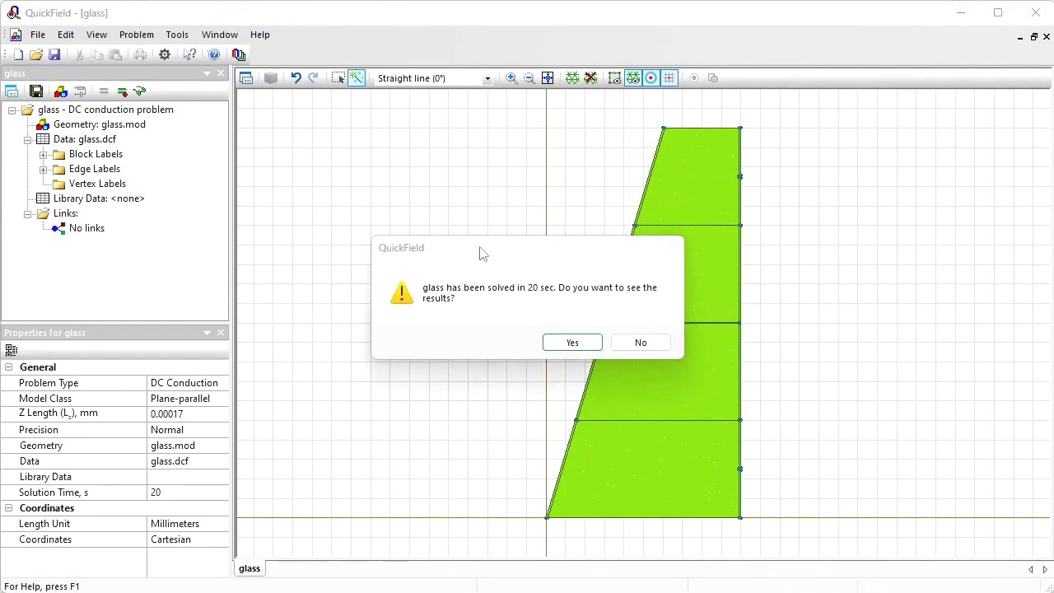
{"action": "left_click", "coordinate": [564, 344]}
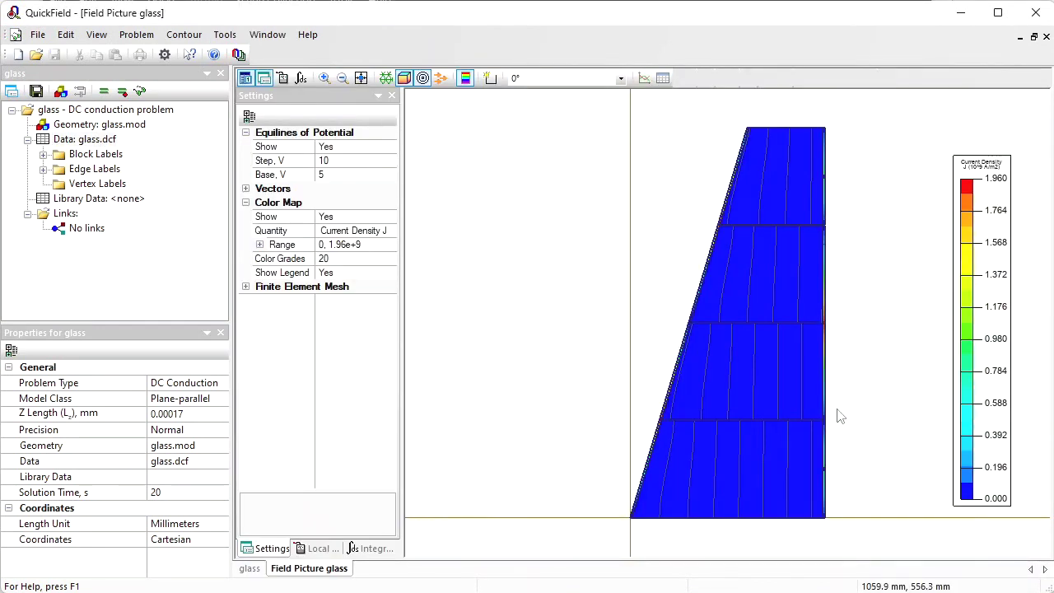
{"action": "left_click_drag", "start_coordinate": [951, 326], "coordinate": [900, 321]}
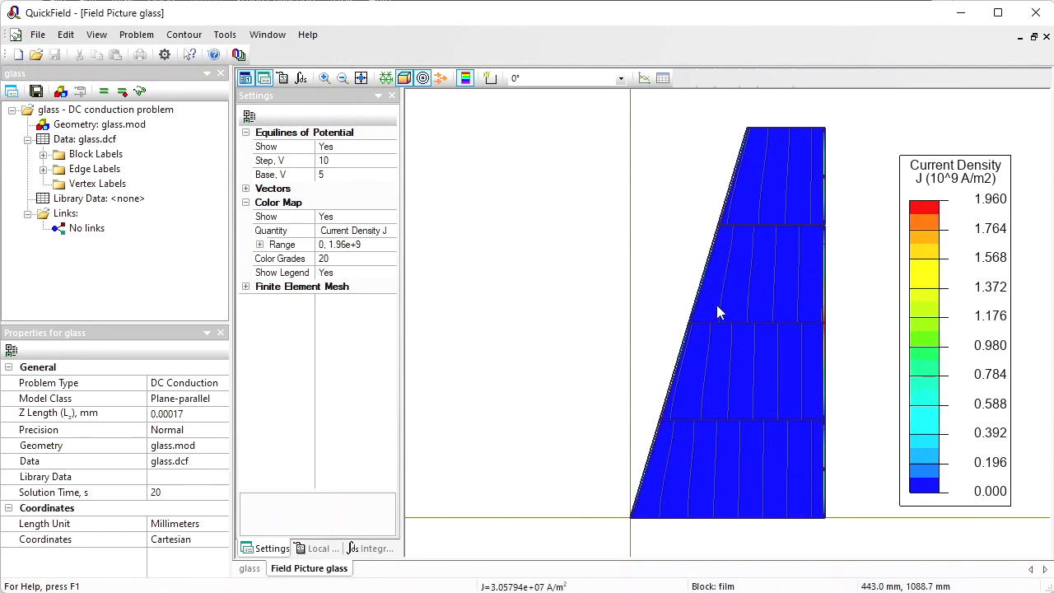
- Plot voltage U with field-strength vectors and outline the top film section as a contour
{"action": "left_click", "coordinate": [391, 231]}
{"action": "left_click", "coordinate": [386, 246]}
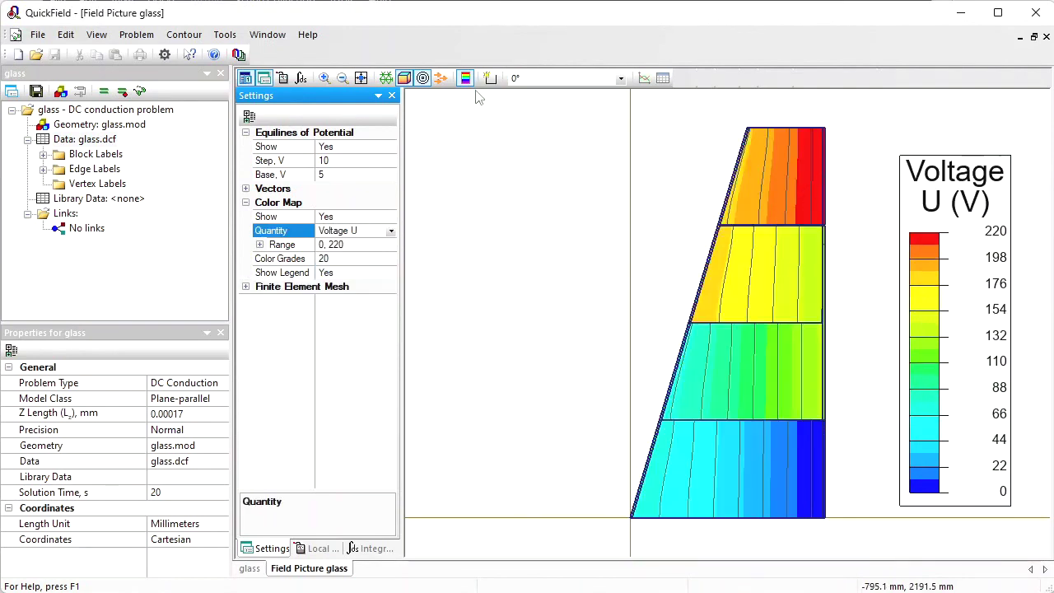
{"action": "left_click", "coordinate": [441, 78]}
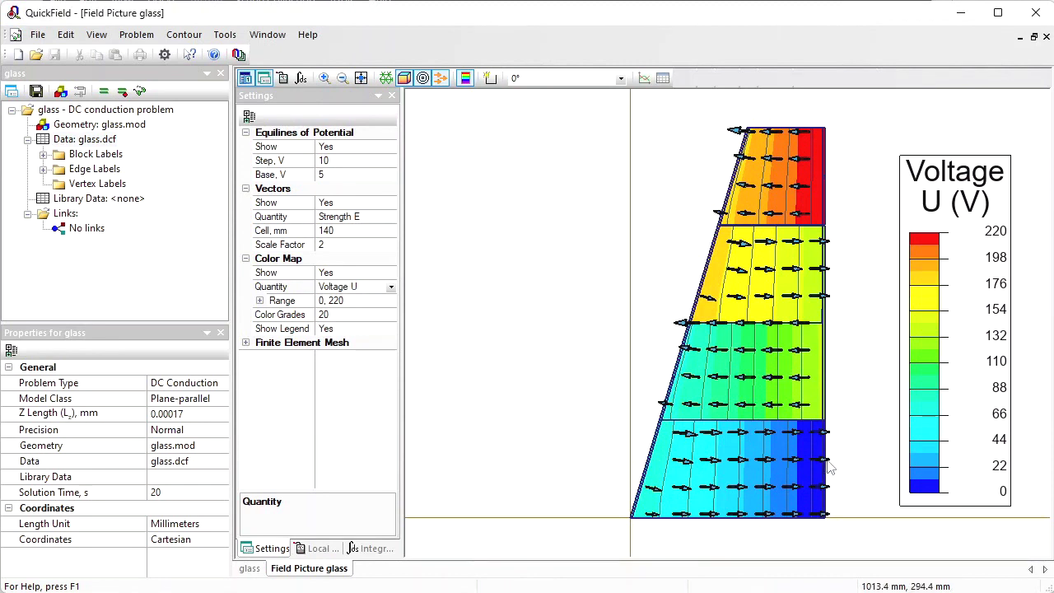
{"action": "left_click", "coordinate": [489, 82]}
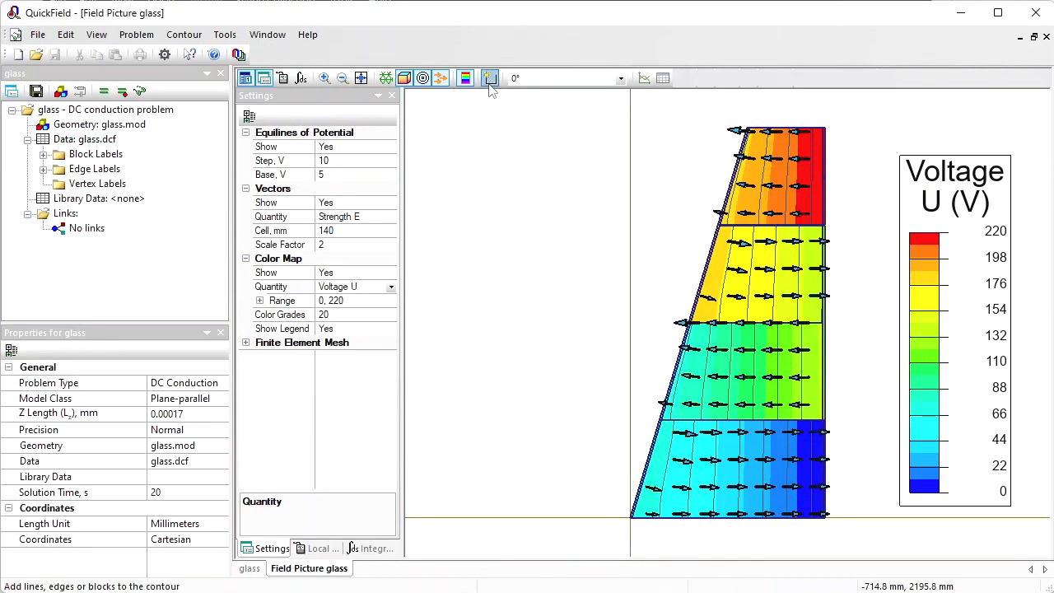
{"action": "left_click", "coordinate": [782, 182]}
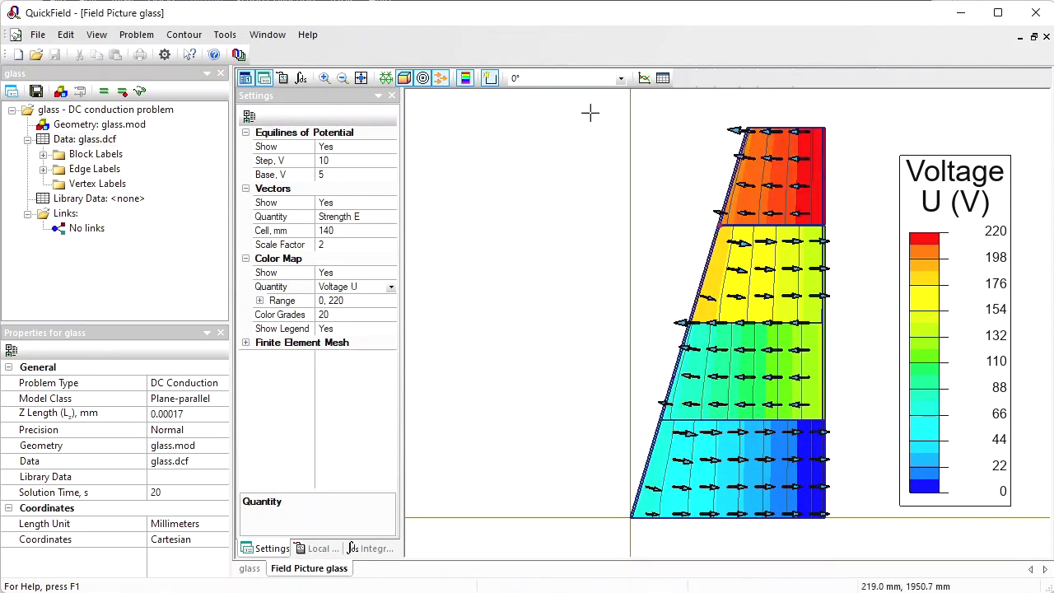
- Hide the colour map and show the top section's integrals, including Joule heat 115.675
{"action": "left_click", "coordinate": [404, 80]}
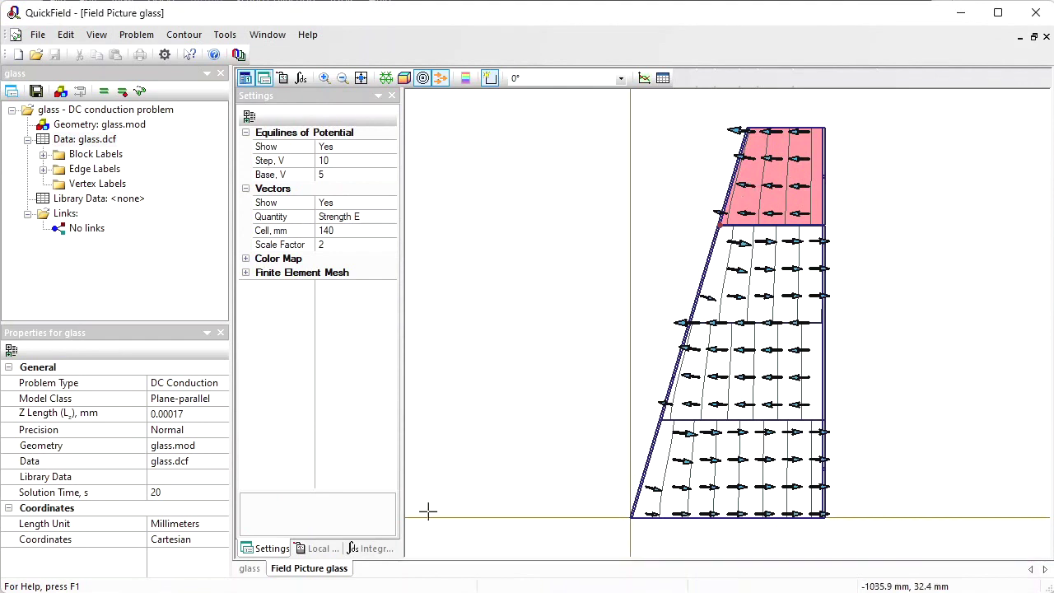
{"action": "left_click", "coordinate": [381, 552]}
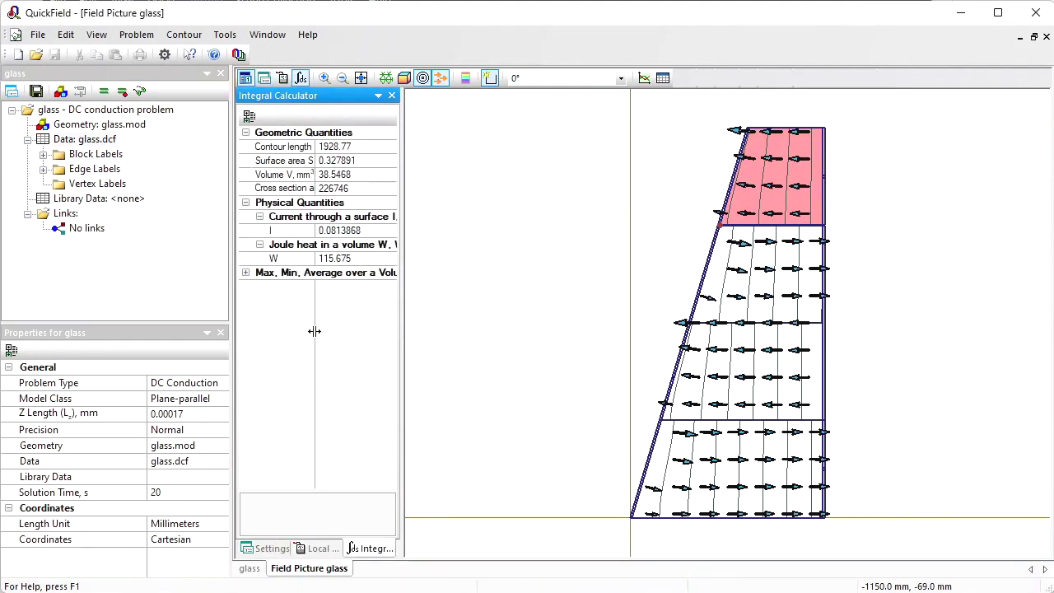
{"action": "left_click_drag", "start_coordinate": [317, 380], "coordinate": [377, 380]}
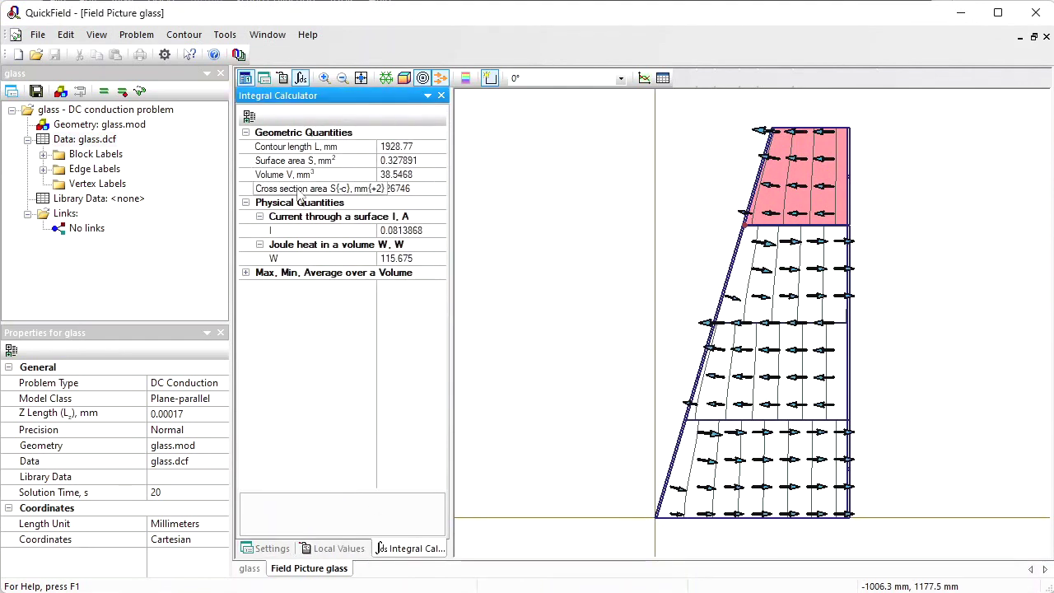
{"action": "left_click", "coordinate": [418, 191]}
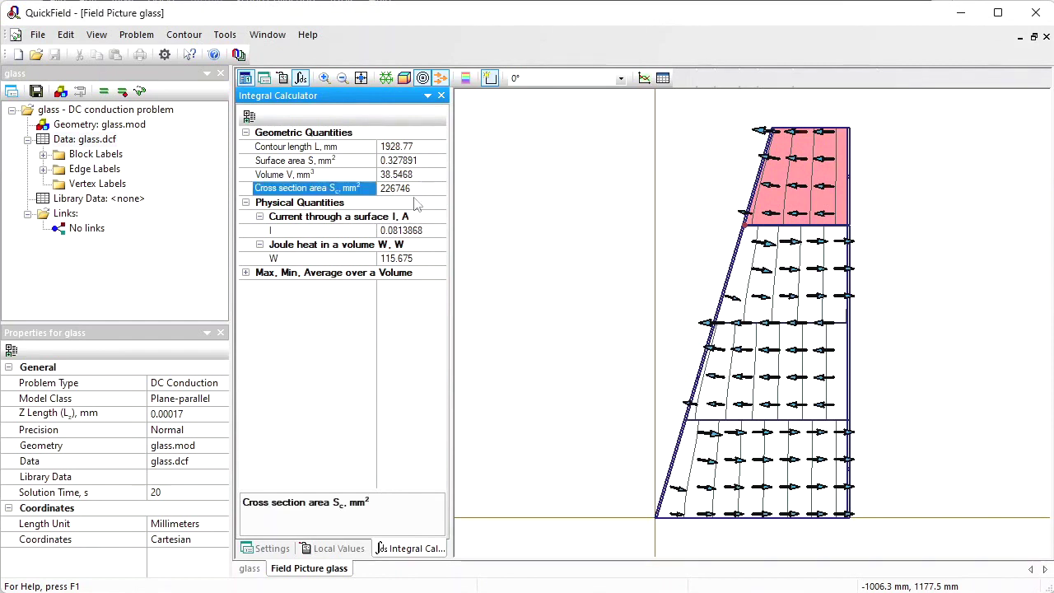
{"action": "left_click", "coordinate": [420, 260]}
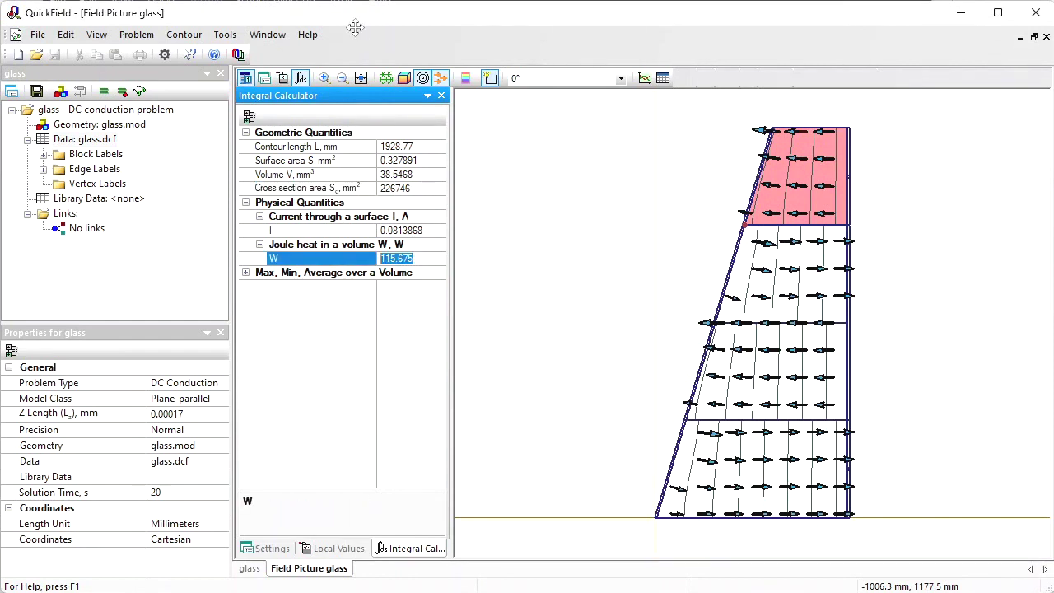
- Switch length units to metres and carry 115.675 / 0.226746 into the notes
{"action": "left_click", "coordinate": [98, 35]}
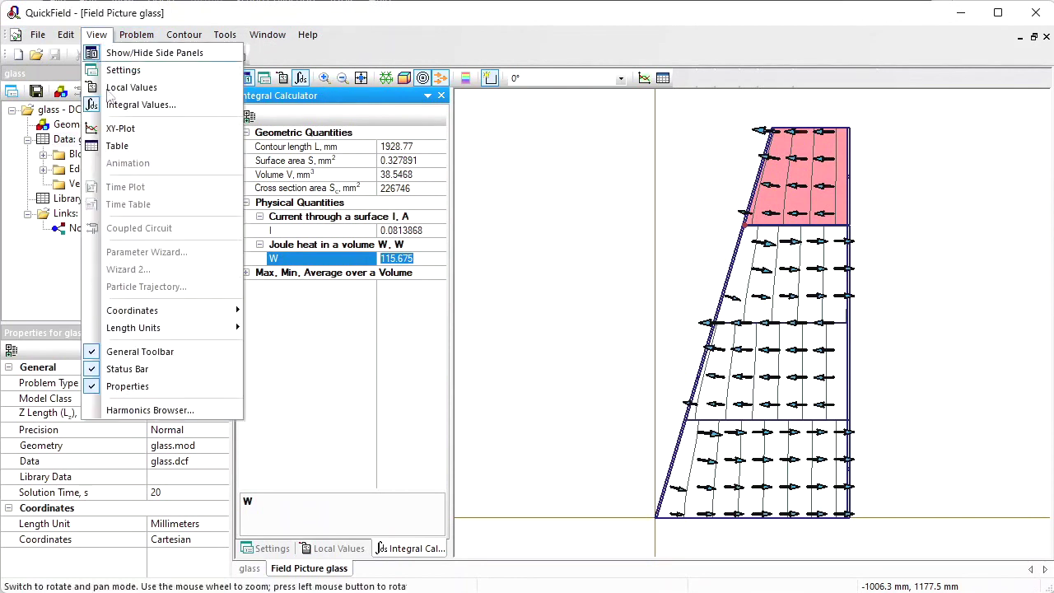
{"action": "mouse_move", "coordinate": [235, 325]}
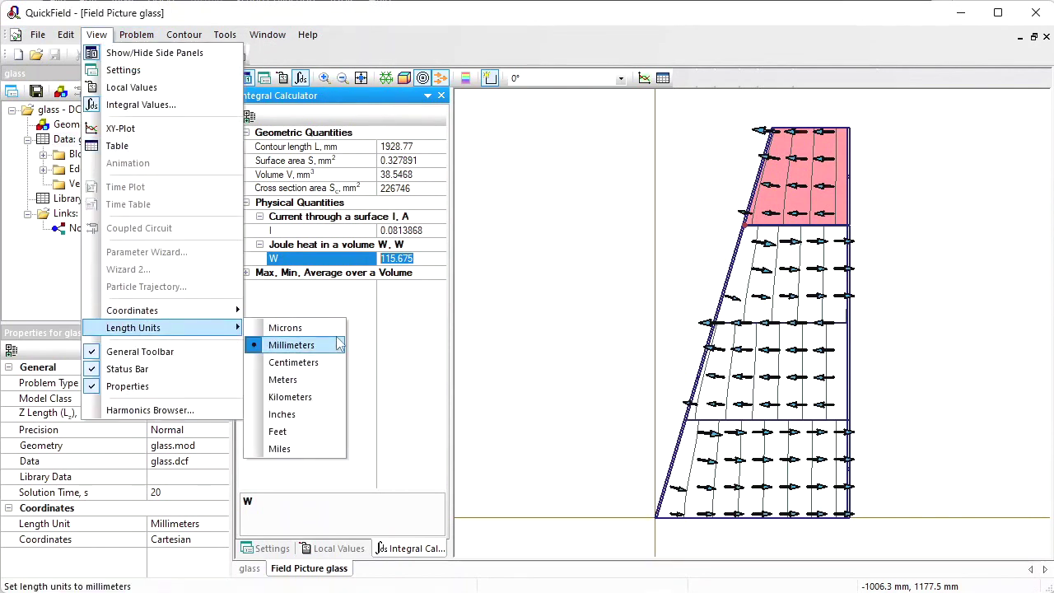
{"action": "left_click", "coordinate": [282, 380]}
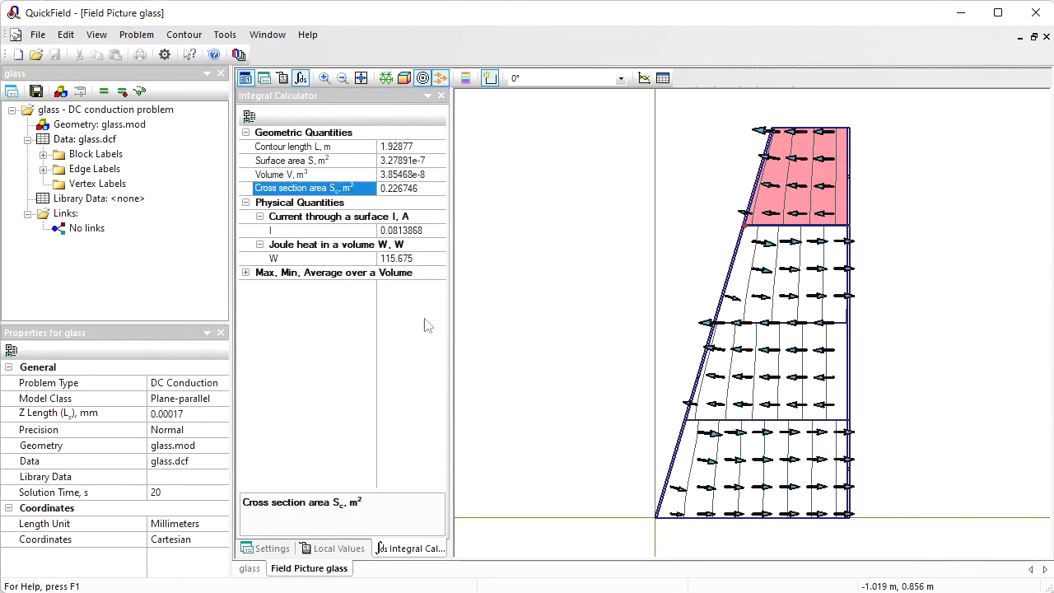
{"action": "left_click", "coordinate": [419, 258]}
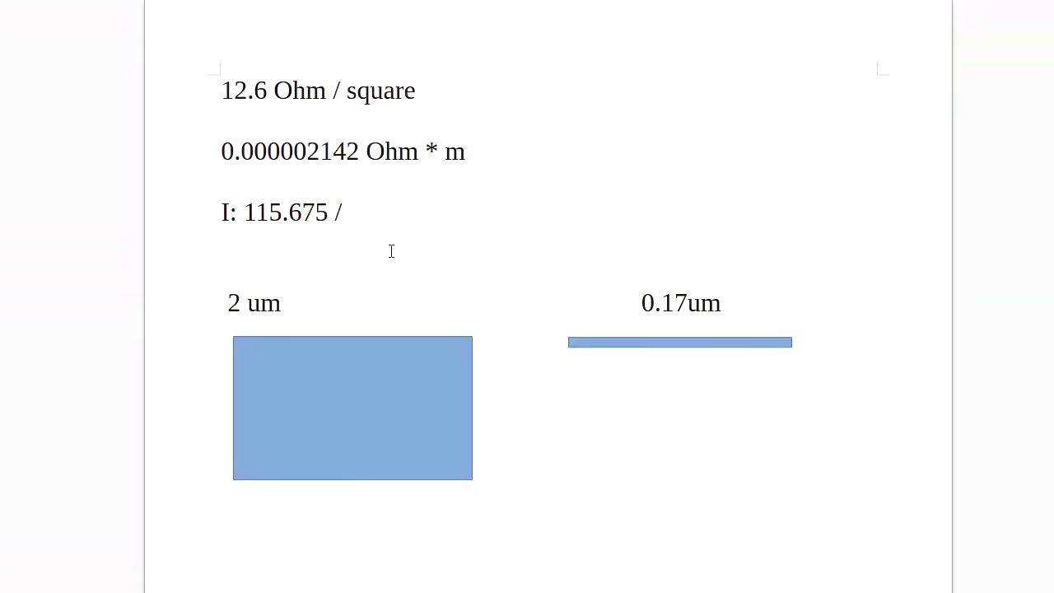
{"action": "type", "text": "0.226746"}
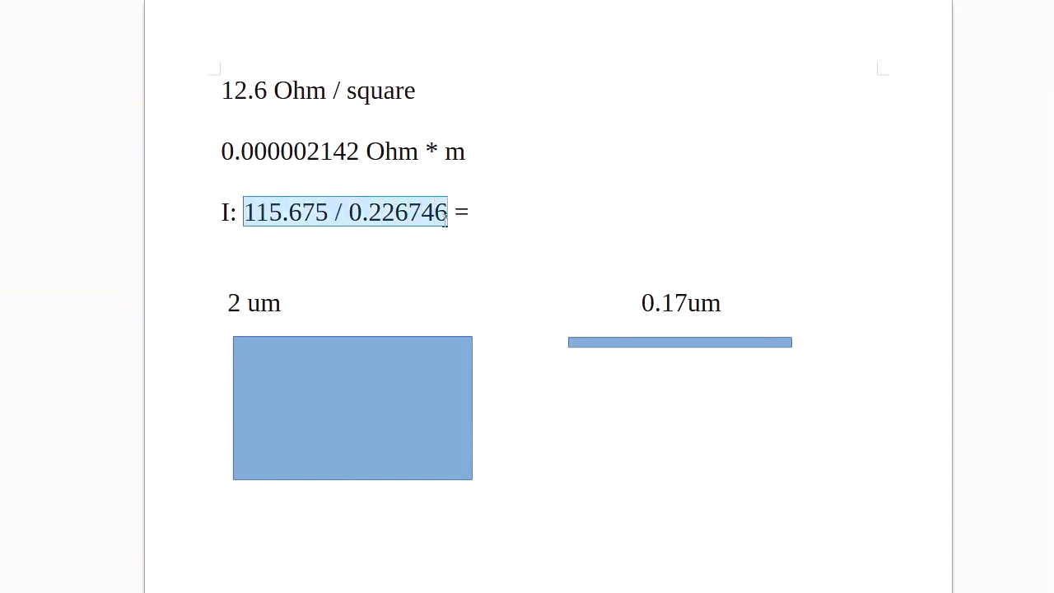
- Divide 115.675 by 0.226746 in Calculator and write '510 W/m2' after line I
{"action": "key", "text": "alt+Tab"}
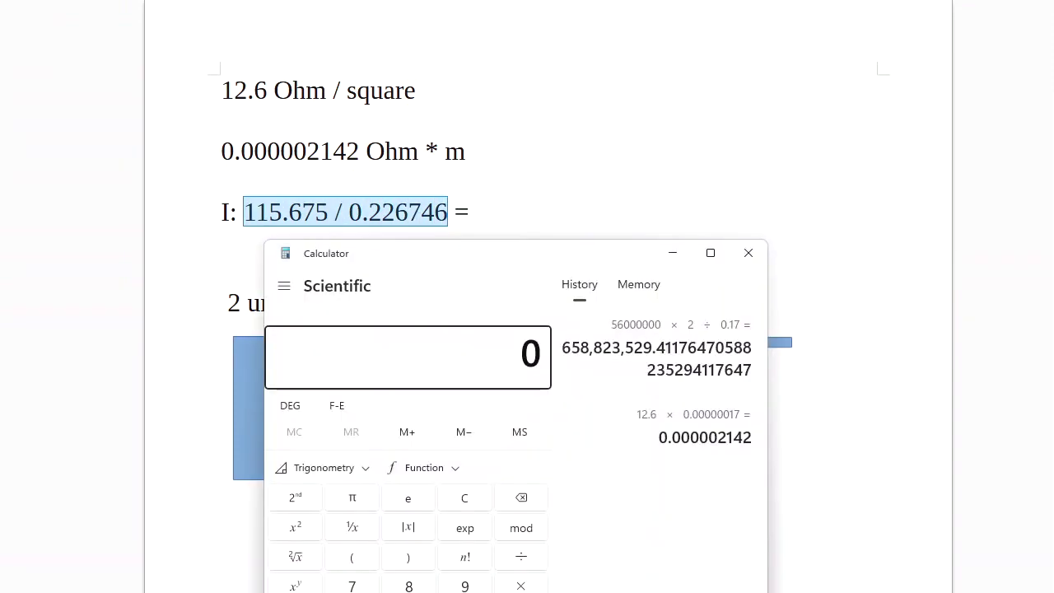
{"action": "type", "text": "115.675 / 0.226746"}
{"action": "key", "text": "Return"}
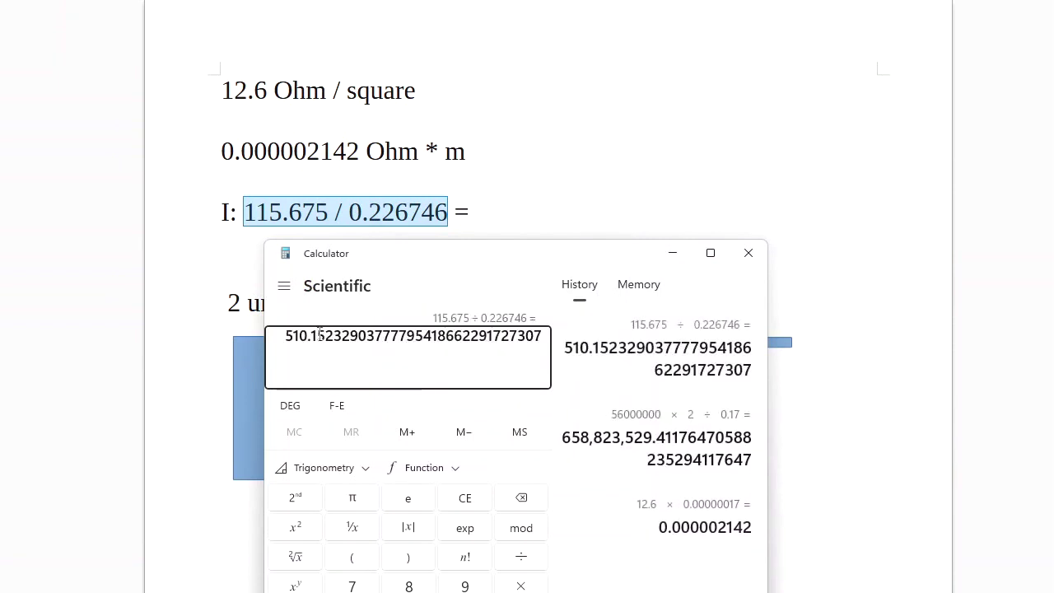
{"action": "left_click", "coordinate": [531, 200]}
{"action": "type", "text": "510"}
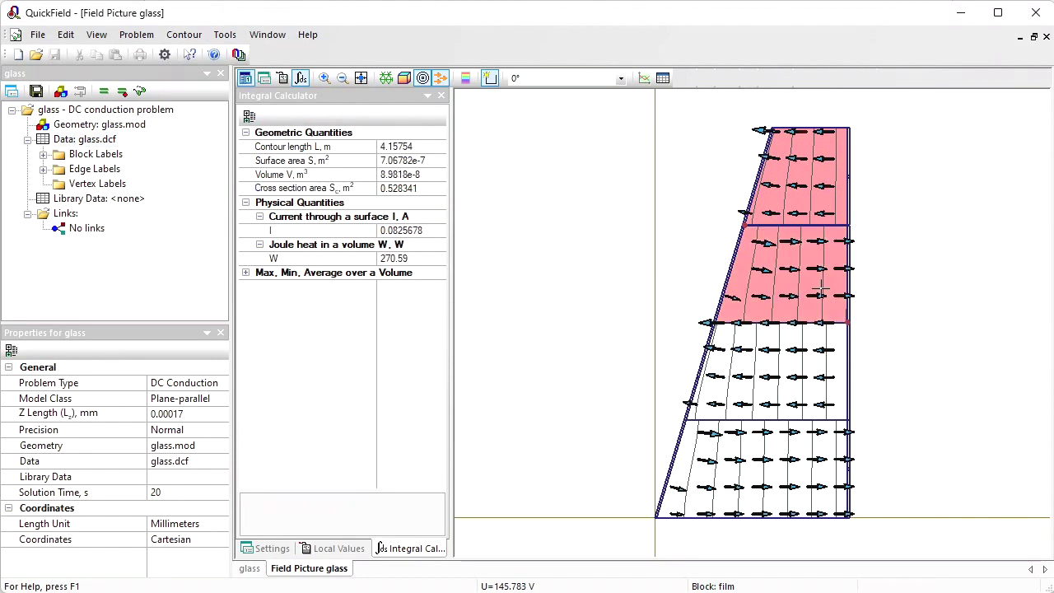
- Drop the top block from the contour and select the second section's Joule heat, 154.915 W
{"action": "left_click", "coordinate": [819, 198]}
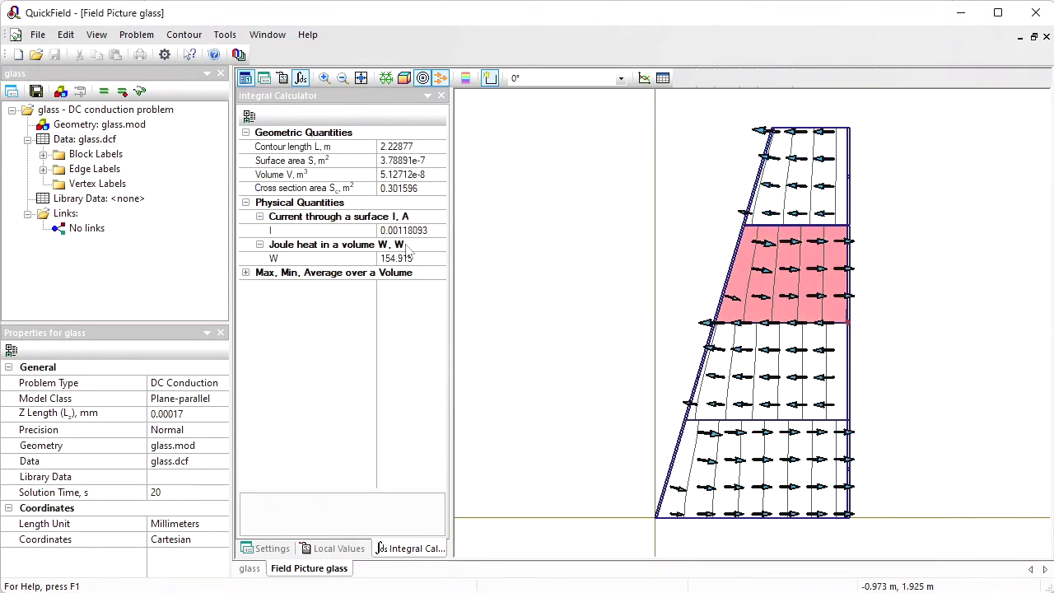
{"action": "left_click", "coordinate": [365, 257]}
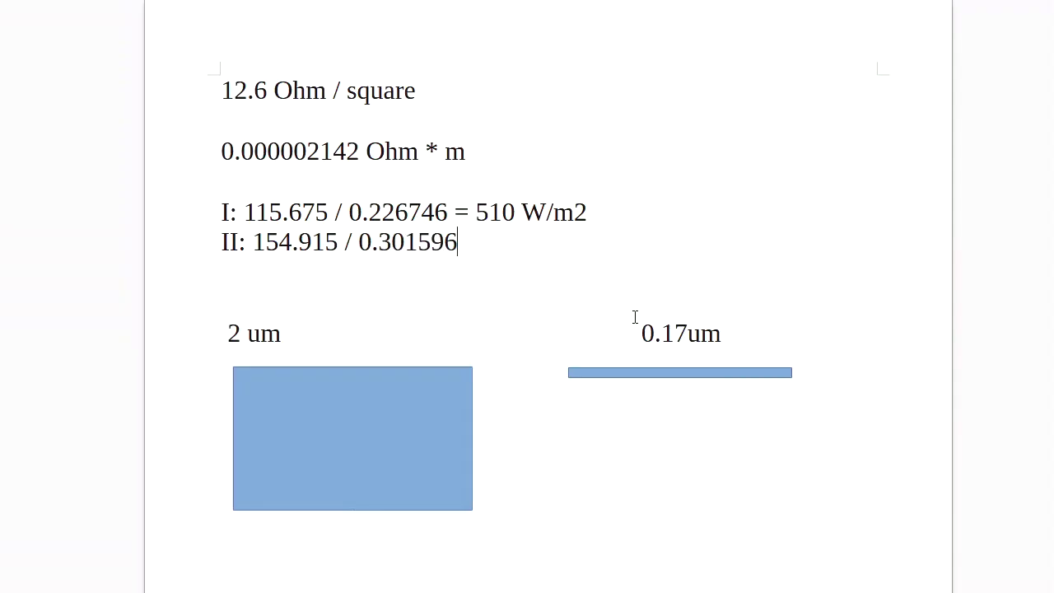
- Evaluate section II's 154.915 / 0.301596 in Calculator and add '=' to line II
{"action": "left_click_drag", "start_coordinate": [252, 242], "coordinate": [454, 244]}
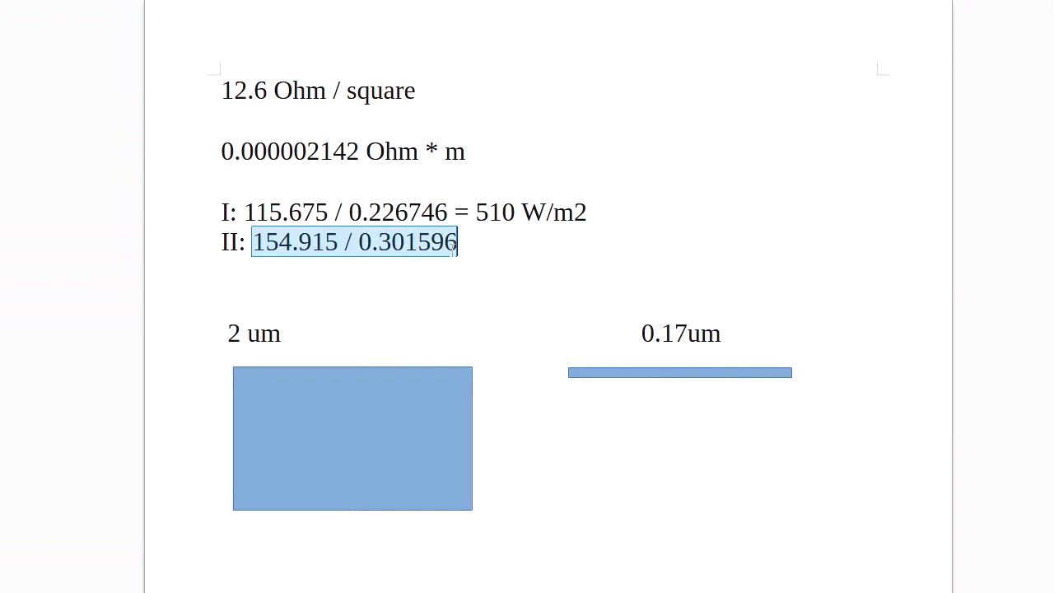
{"action": "key", "text": "ctrl+c"}
{"action": "key", "text": "alt+Tab"}
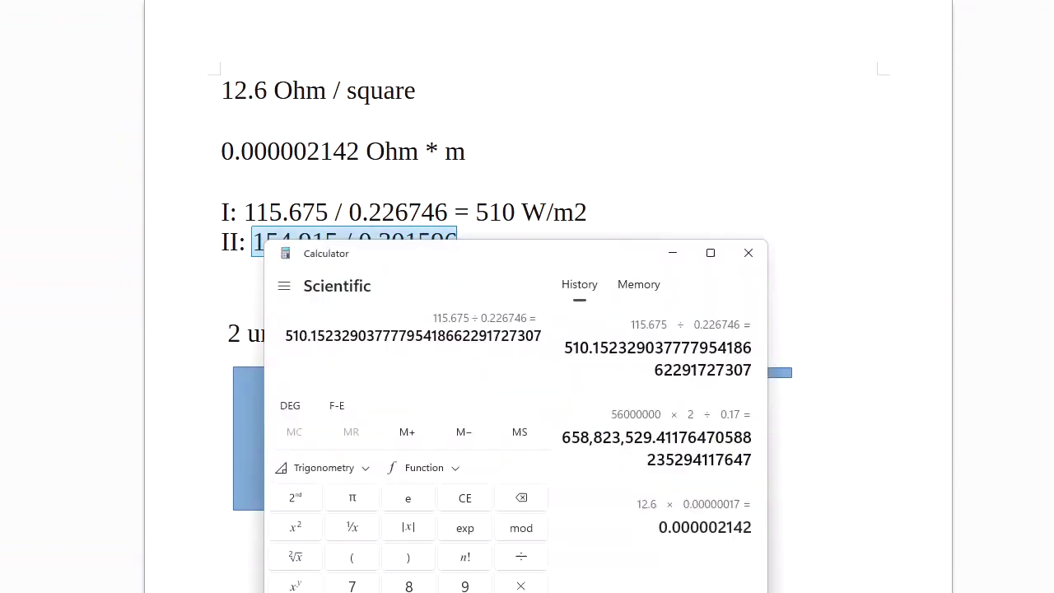
{"action": "key", "text": "ctrl+v"}
{"action": "key", "text": "Return"}
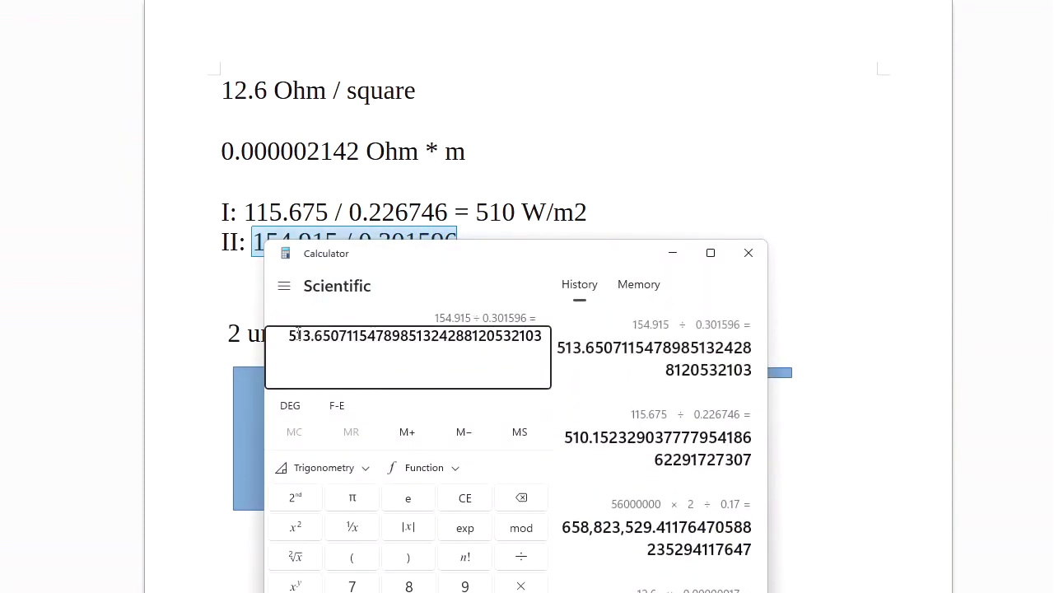
{"action": "left_click_drag", "start_coordinate": [289, 336], "coordinate": [323, 336]}
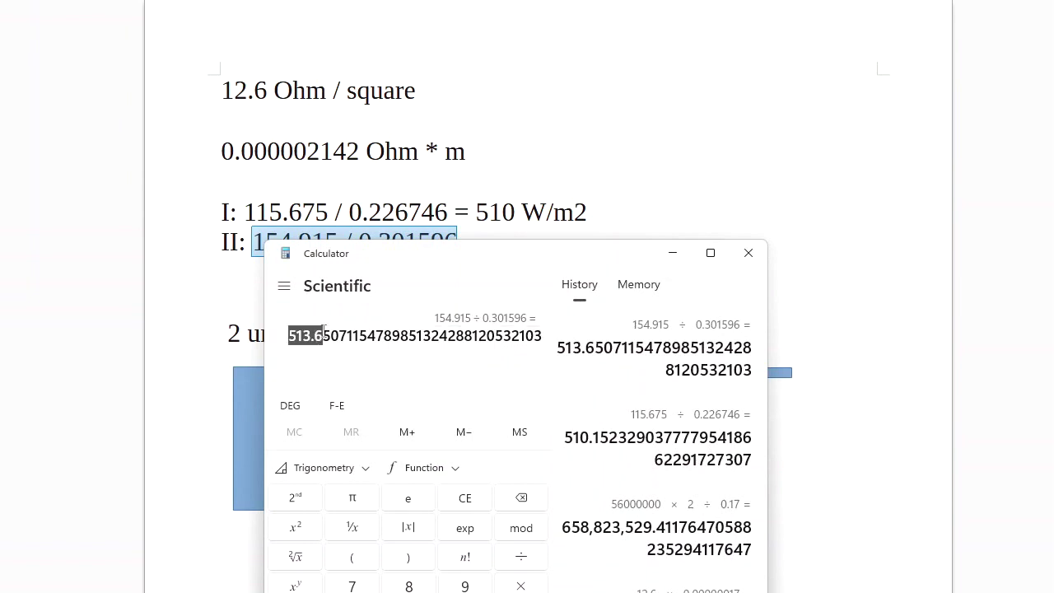
{"action": "left_click", "coordinate": [511, 236]}
{"action": "type", "text": "="}
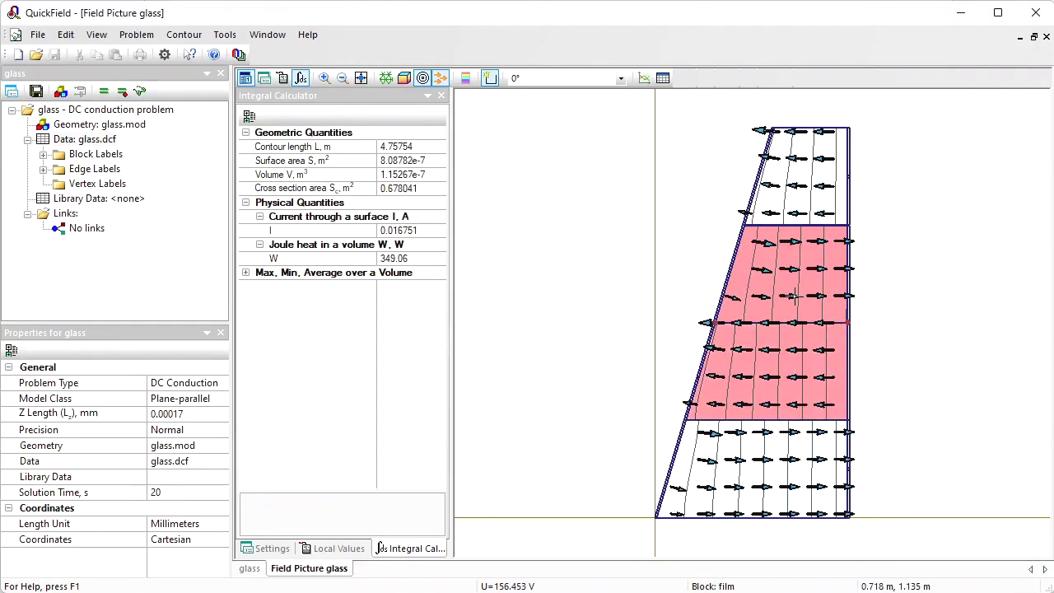
- Isolate the third section and take its Joule heat 194.146 W and area 0.376446 m²
{"action": "left_click", "coordinate": [796, 306], "text": "ctrl"}
{"action": "left_click", "coordinate": [410, 260]}
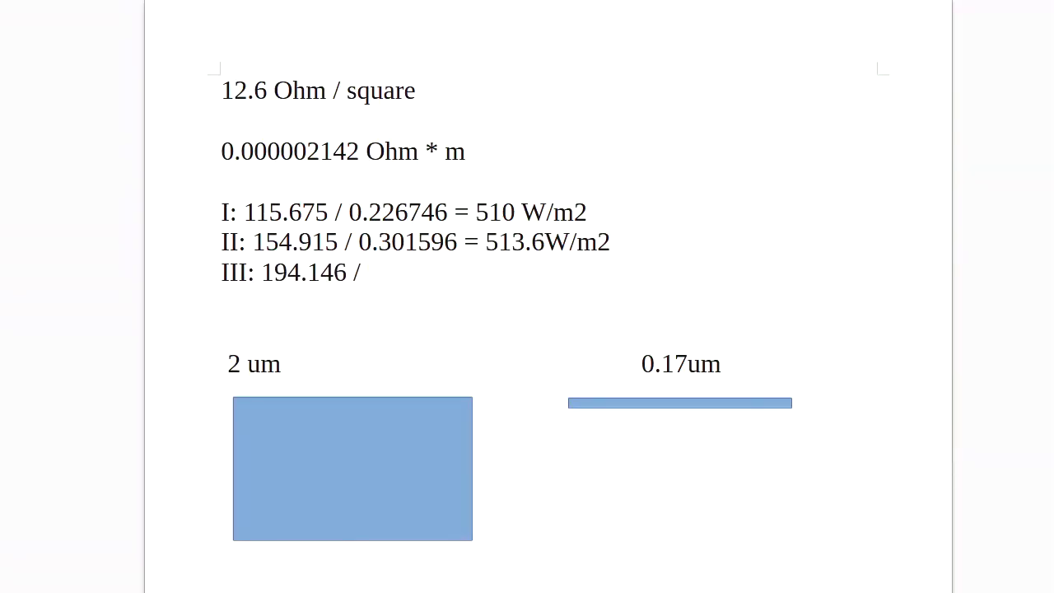
{"action": "key", "text": "alt+Tab"}
{"action": "left_click", "coordinate": [402, 188]}
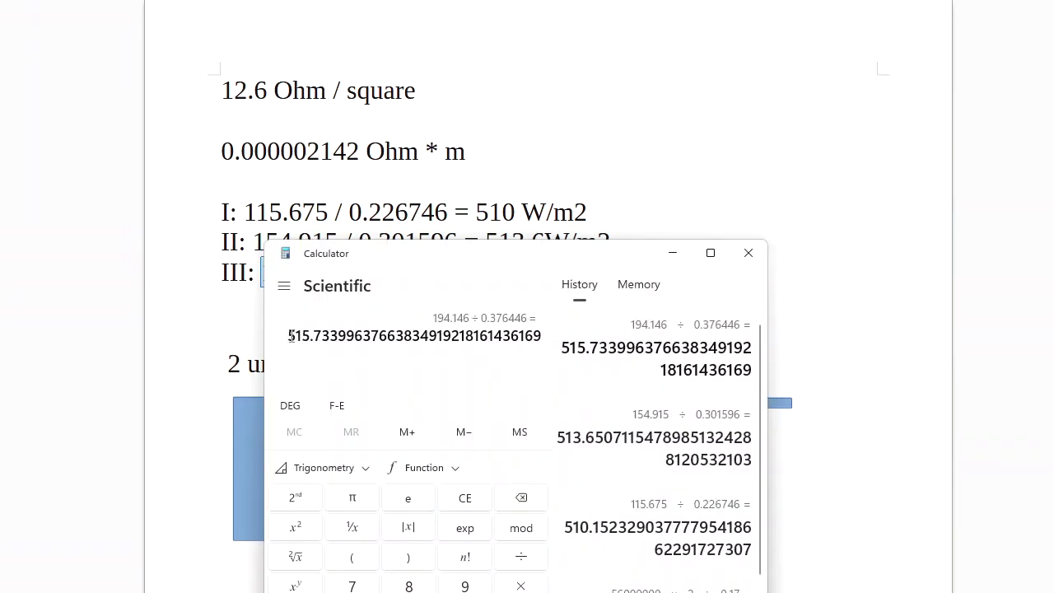
{"action": "left_click_drag", "start_coordinate": [288, 335], "coordinate": [322, 335]}
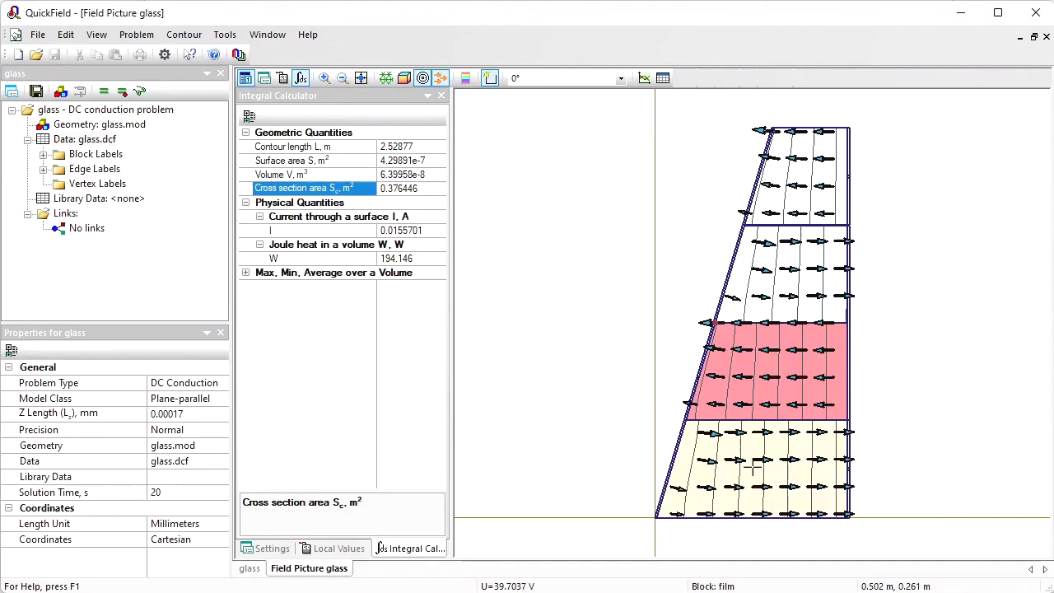
- Select the bottom section's Joule heat, 232.92 W, alongside its 0.452275 m² cross-section area
{"action": "left_click", "coordinate": [421, 260]}
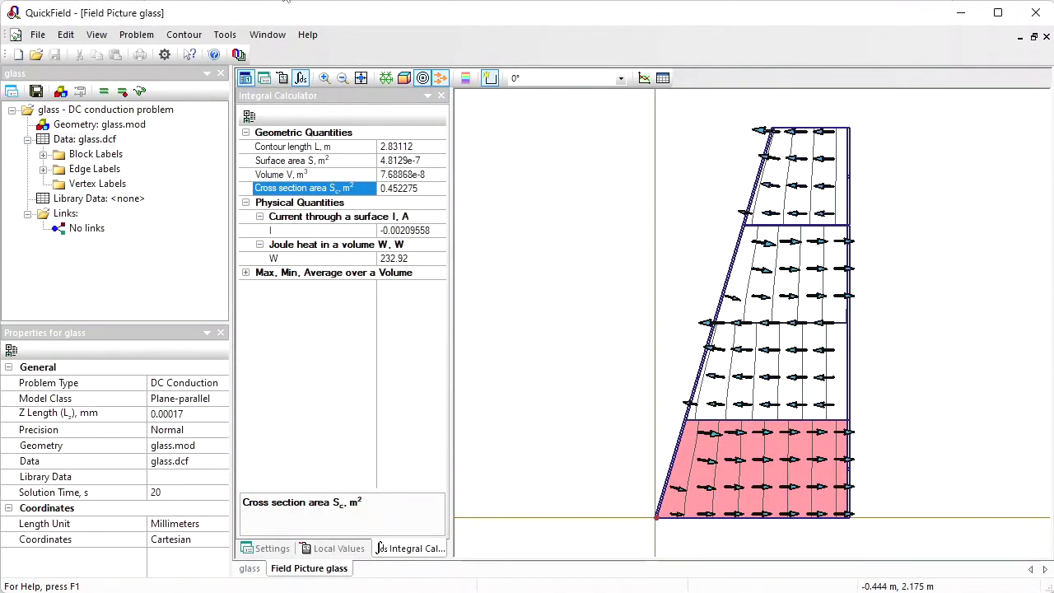
- Remove the block contour and draw a new one across the top section beside the right electrode
{"action": "left_click", "coordinate": [184, 34]}
{"action": "left_click", "coordinate": [193, 151]}
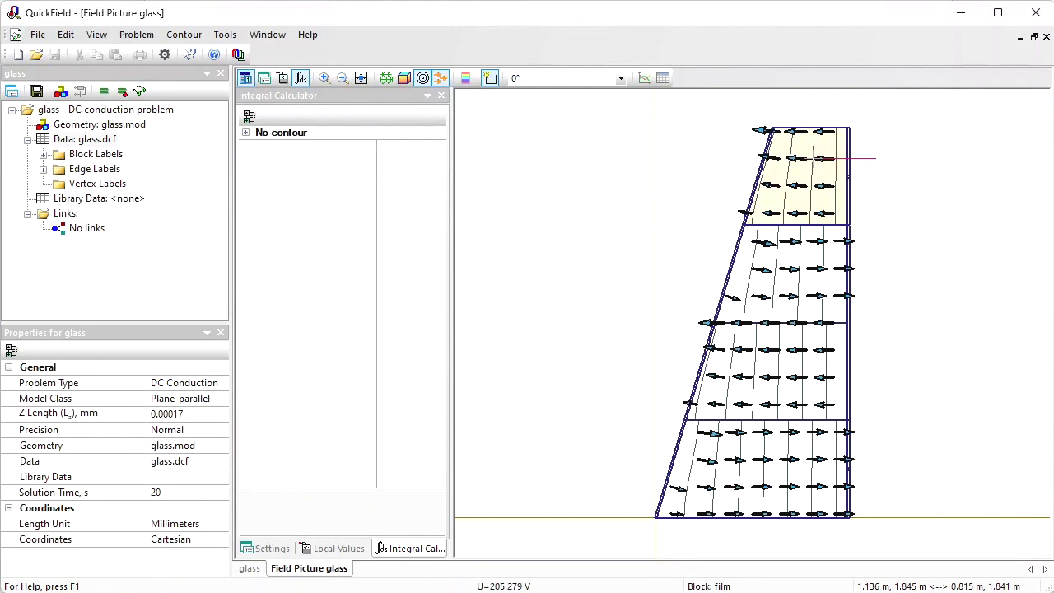
{"action": "left_click", "coordinate": [875, 159]}
{"action": "left_click", "coordinate": [824, 169]}
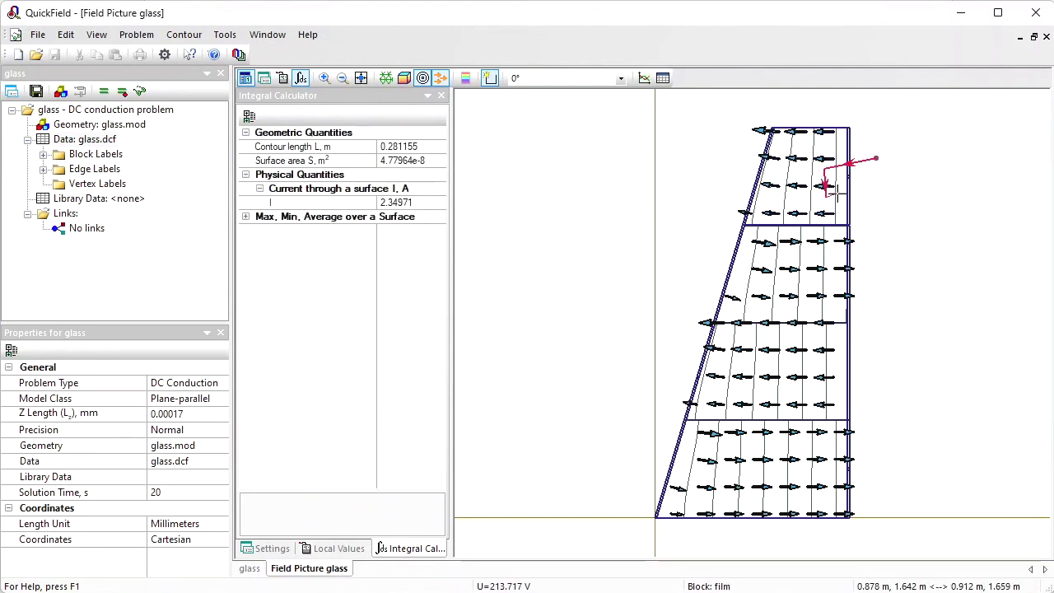
{"action": "left_click", "coordinate": [825, 198]}
{"action": "left_click", "coordinate": [881, 199]}
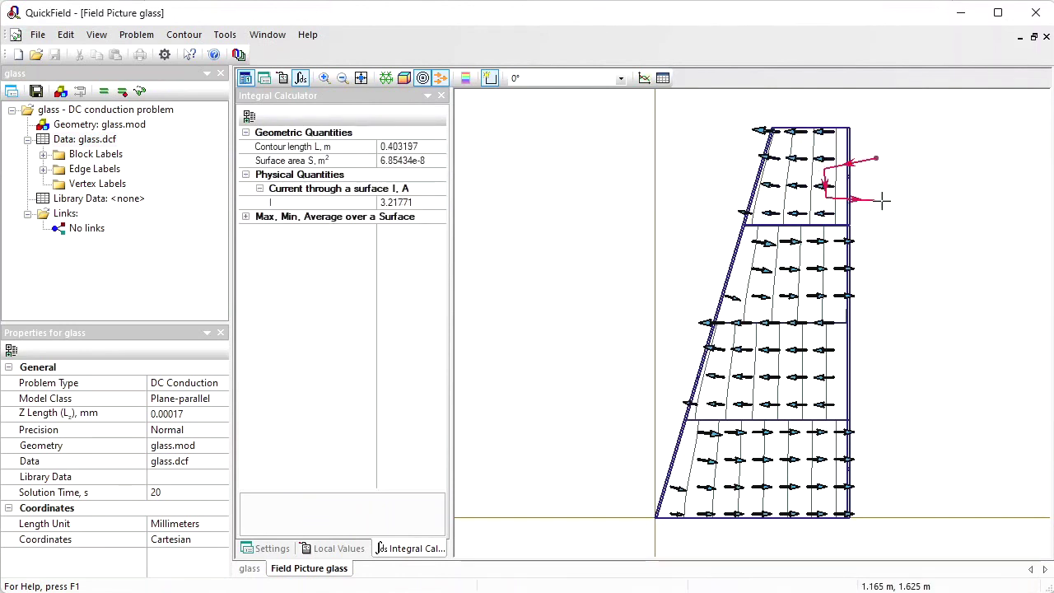
- Zoom in on the new contour and select its total current, 3.21771 A
{"action": "left_click", "coordinate": [324, 77]}
{"action": "left_click_drag", "start_coordinate": [804, 144], "coordinate": [889, 217]}
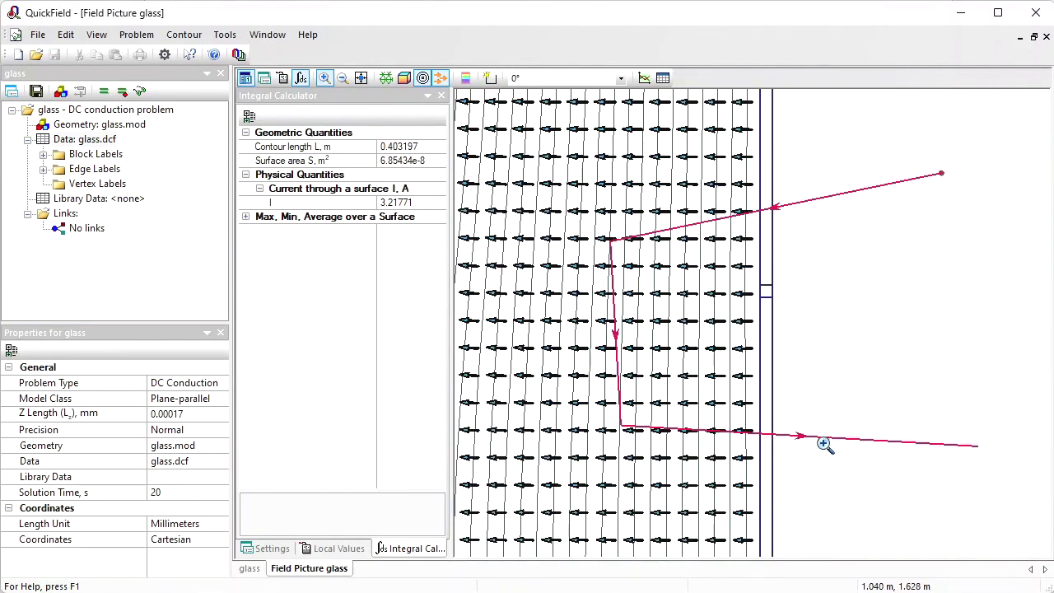
{"action": "left_click", "coordinate": [411, 202]}
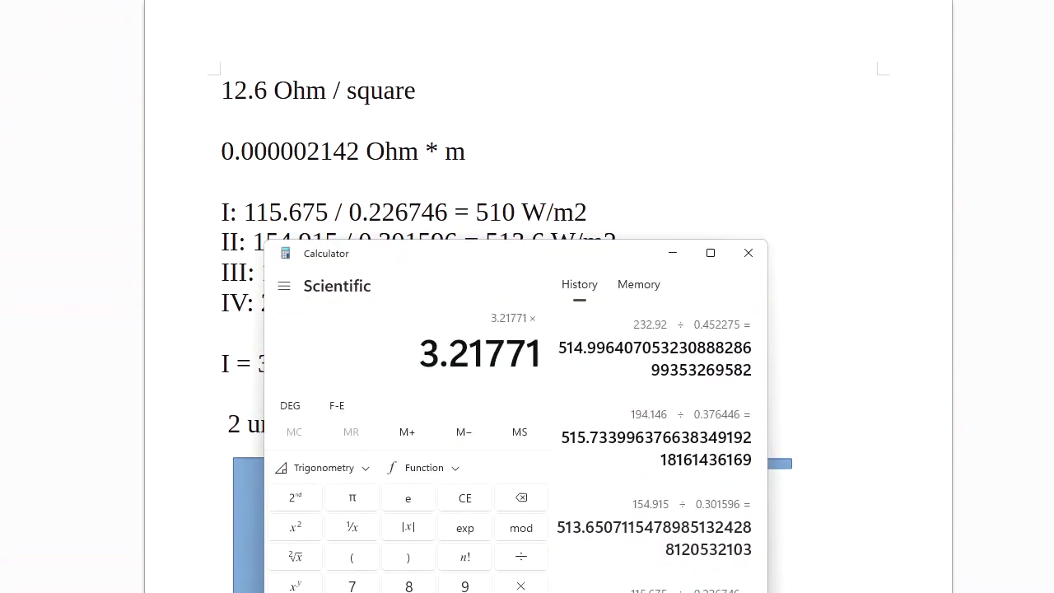
- Compute 3.21771 A × 220 V = 707.8962 W and sum the four section heats to 697.656 W
{"action": "key", "text": "Return"}
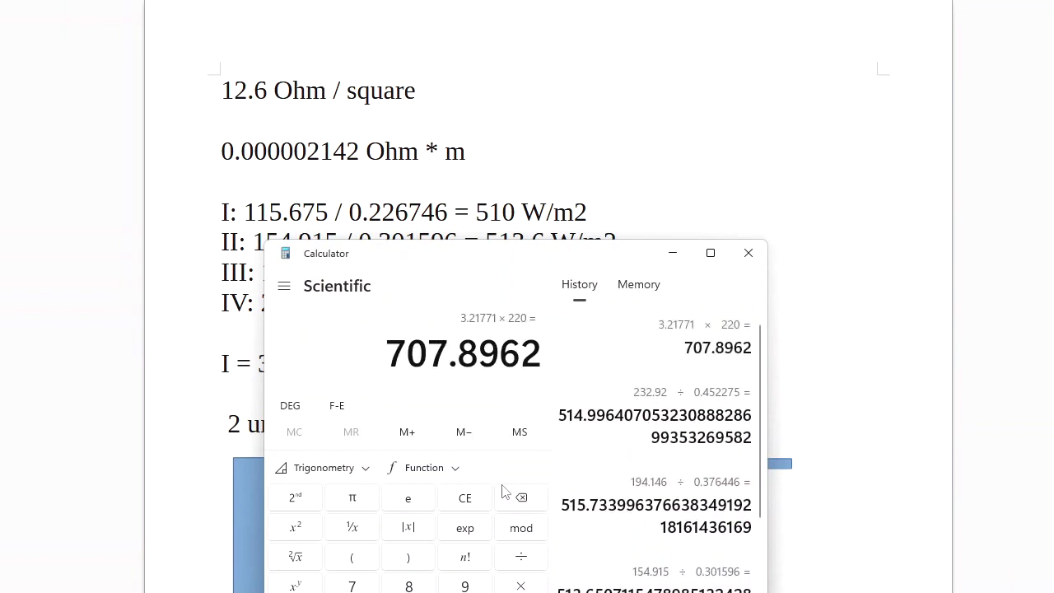
{"action": "left_click_drag", "start_coordinate": [390, 356], "coordinate": [476, 356]}
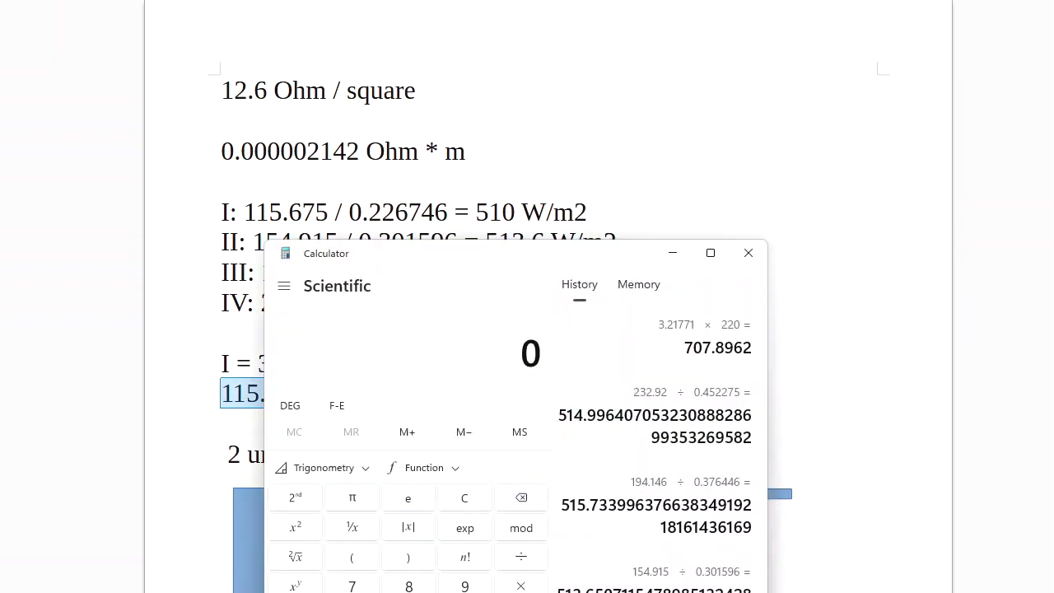
{"action": "key", "text": "ctrl+v"}
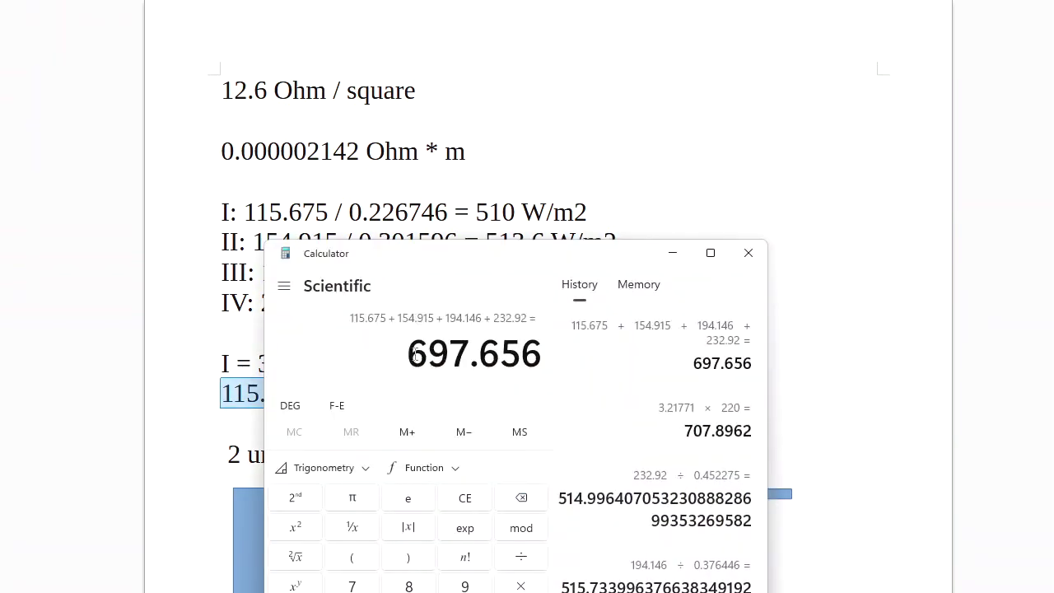
{"action": "left_click_drag", "start_coordinate": [409, 354], "coordinate": [494, 355]}
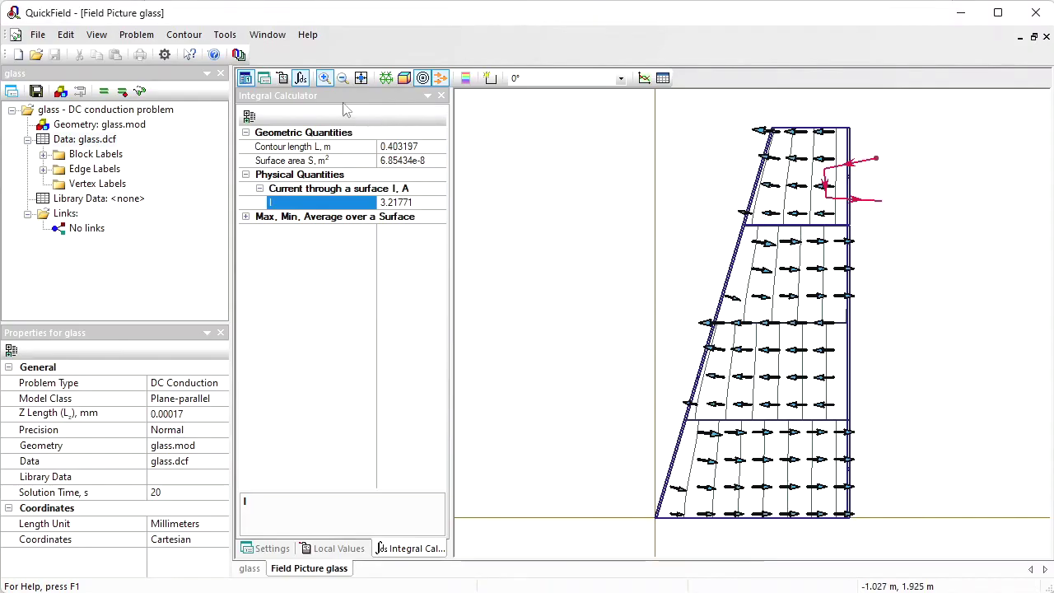
- Zoom into the slanted-edge corner, hide vectors and equilines, and show a colour map
{"action": "left_click_drag", "start_coordinate": [722, 181], "coordinate": [797, 260]}
{"action": "left_click", "coordinate": [440, 77]}
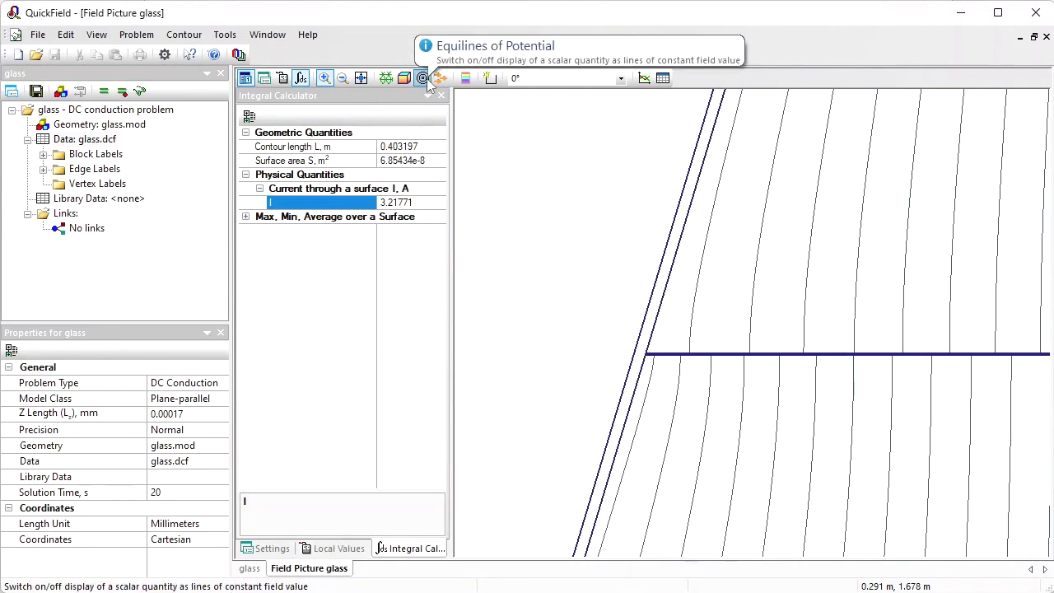
{"action": "left_click", "coordinate": [424, 79]}
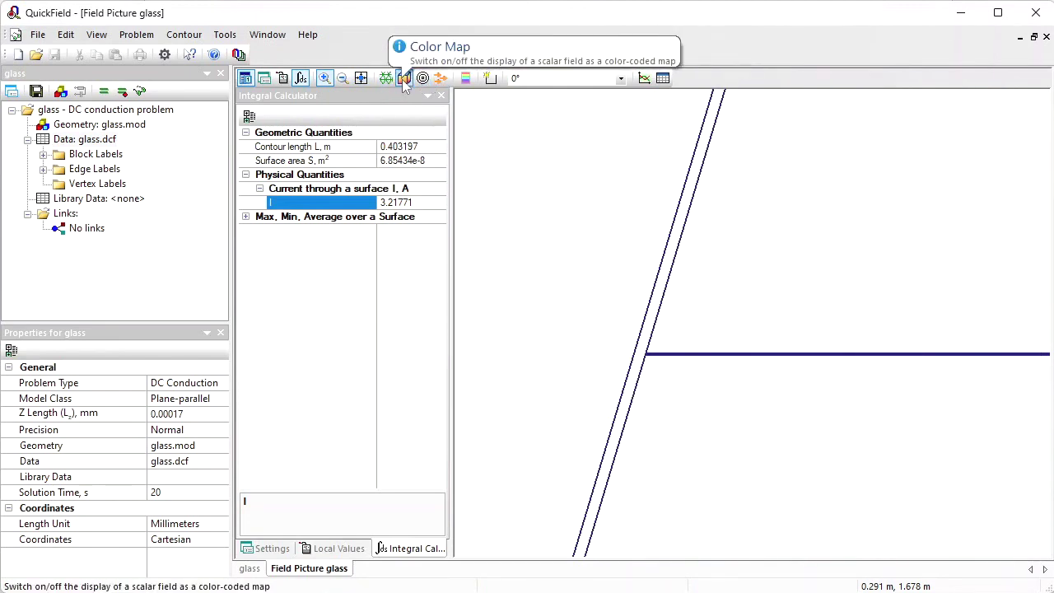
{"action": "left_click", "coordinate": [403, 78]}
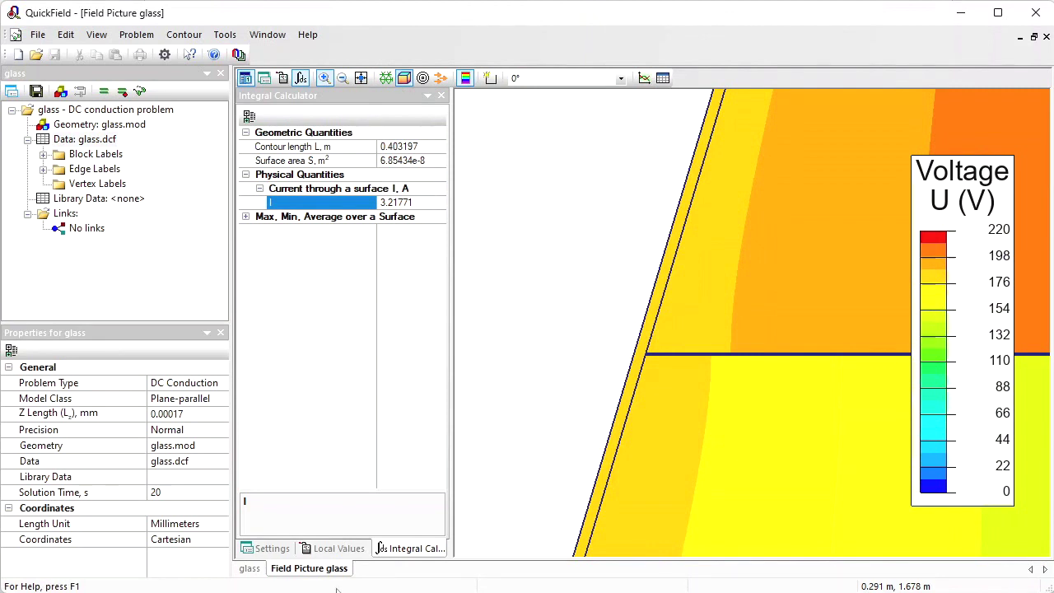
- Map Joule Heat Q, then zoom out and back in on the section corner
{"action": "left_click", "coordinate": [272, 547]}
{"action": "left_click", "coordinate": [403, 189]}
{"action": "left_click", "coordinate": [391, 275]}
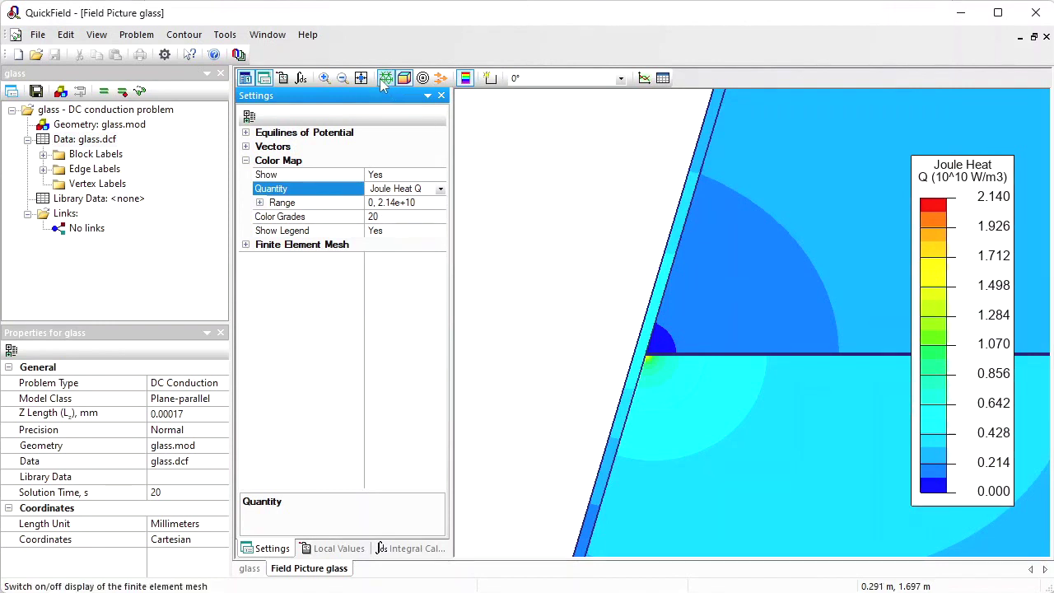
{"action": "left_click", "coordinate": [342, 79]}
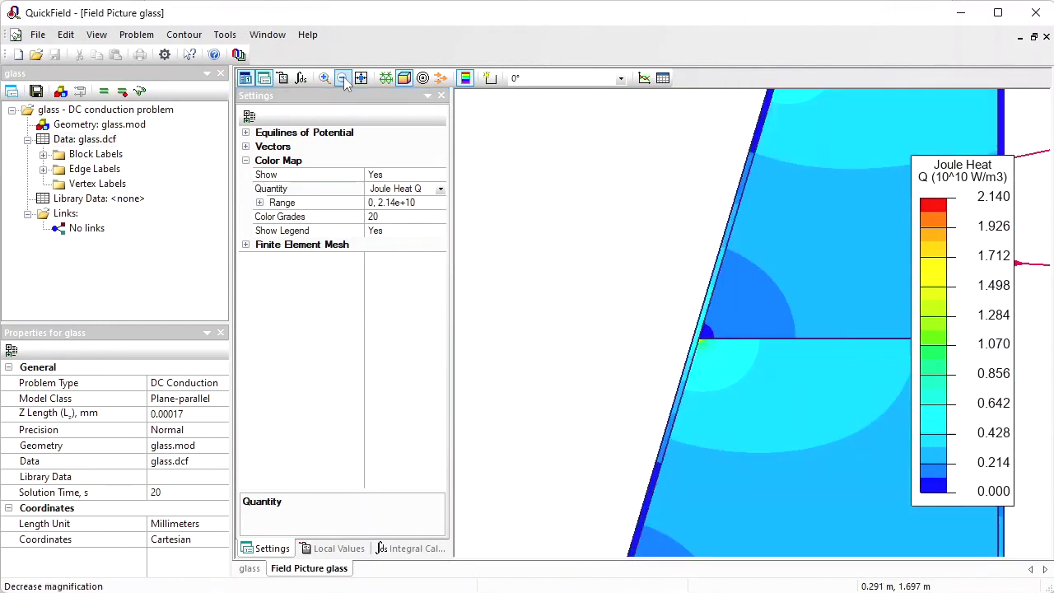
{"action": "left_click", "coordinate": [345, 83]}
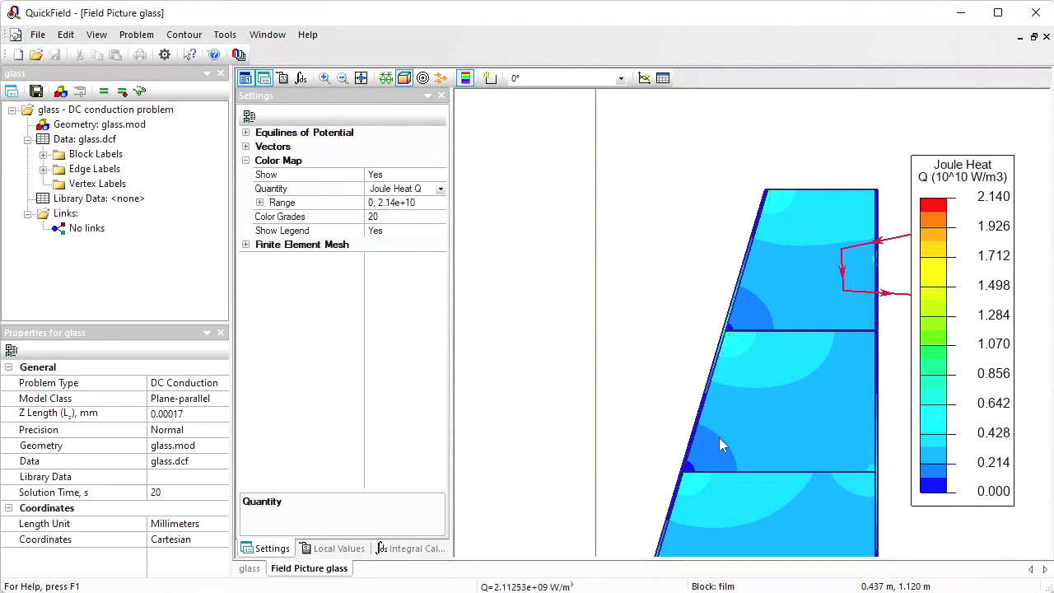
{"action": "left_click", "coordinate": [324, 78]}
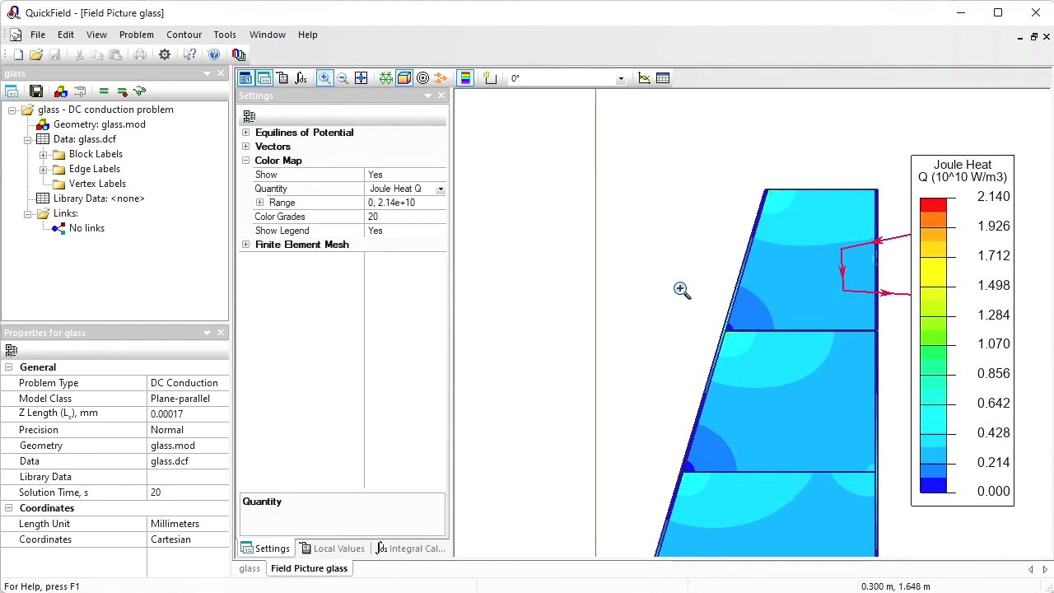
{"action": "left_click_drag", "start_coordinate": [684, 265], "coordinate": [804, 384]}
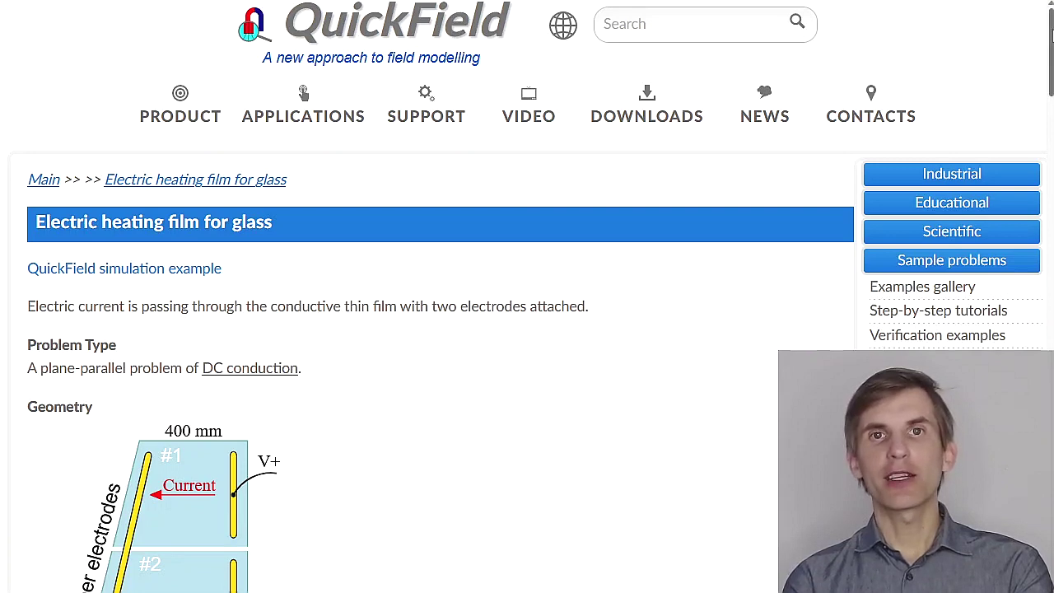
- Scroll the glass heating film example page down to its QuickField simulation file download link
{"action": "left_click_drag", "start_coordinate": [1051, 33], "coordinate": [1051, 453]}
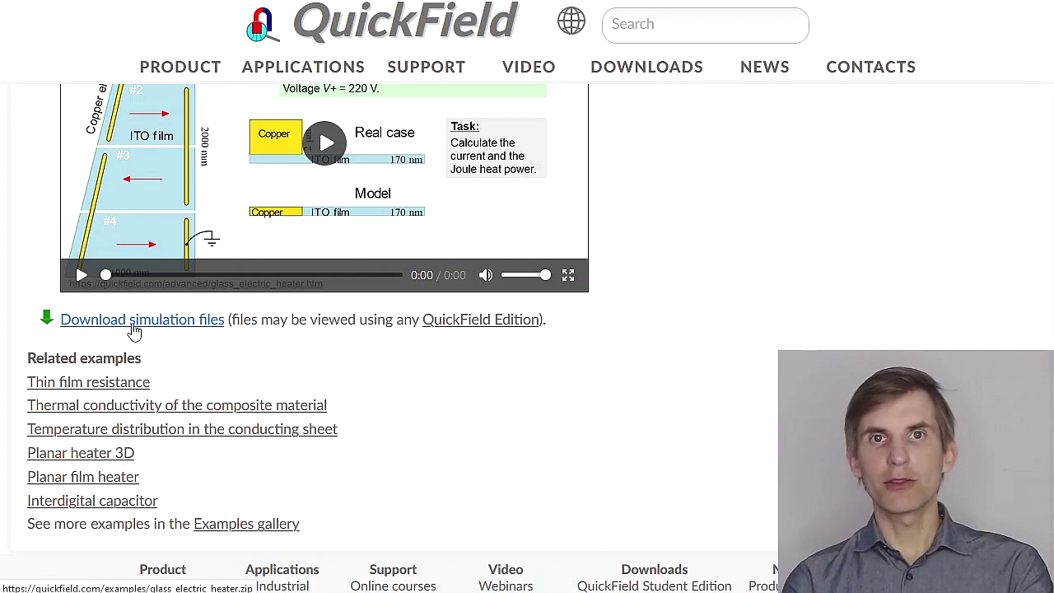
{"action": "mouse_move", "coordinate": [458, 330]}
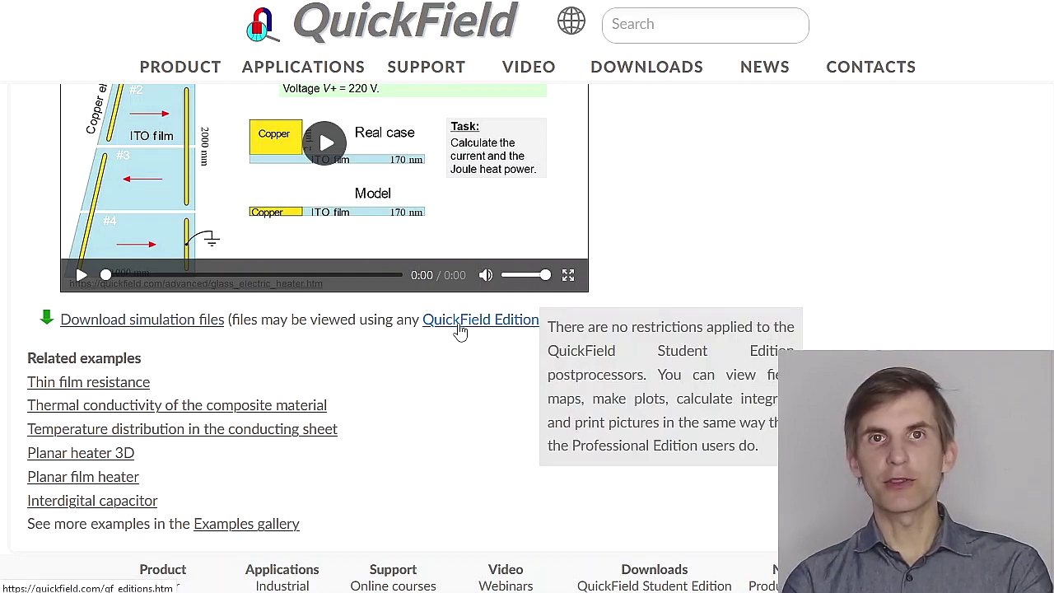